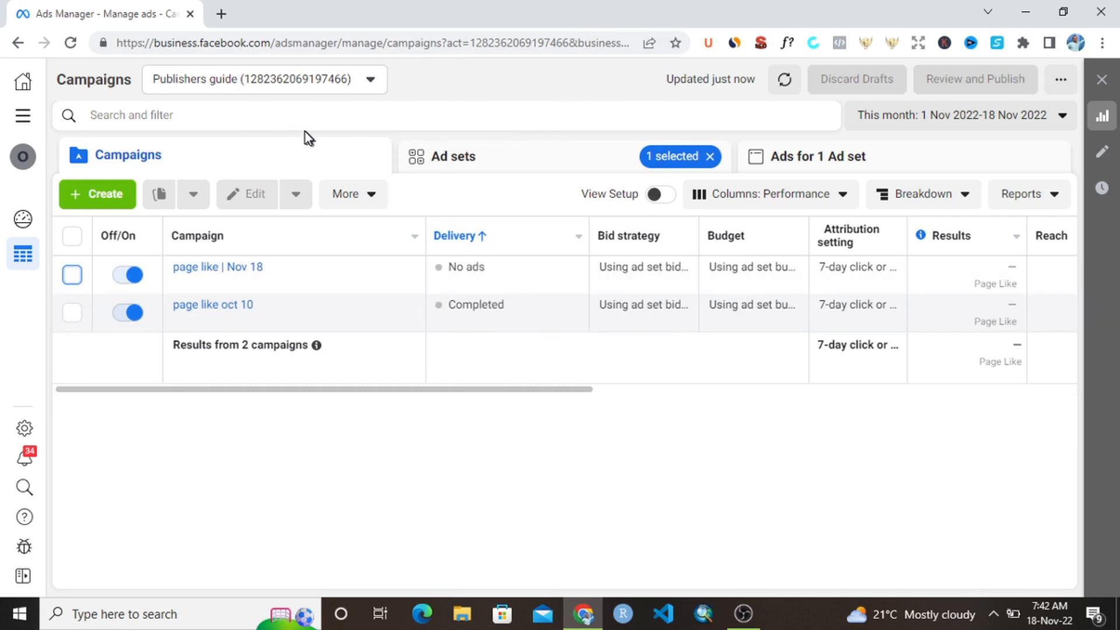
click(220, 13)
click(225, 40)
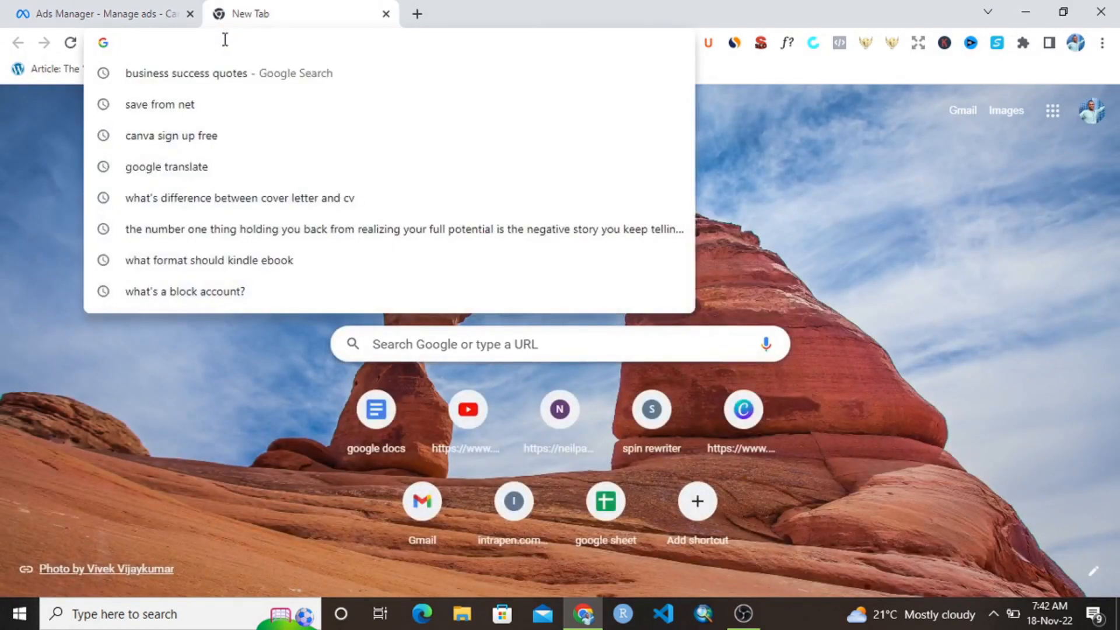
text(face)
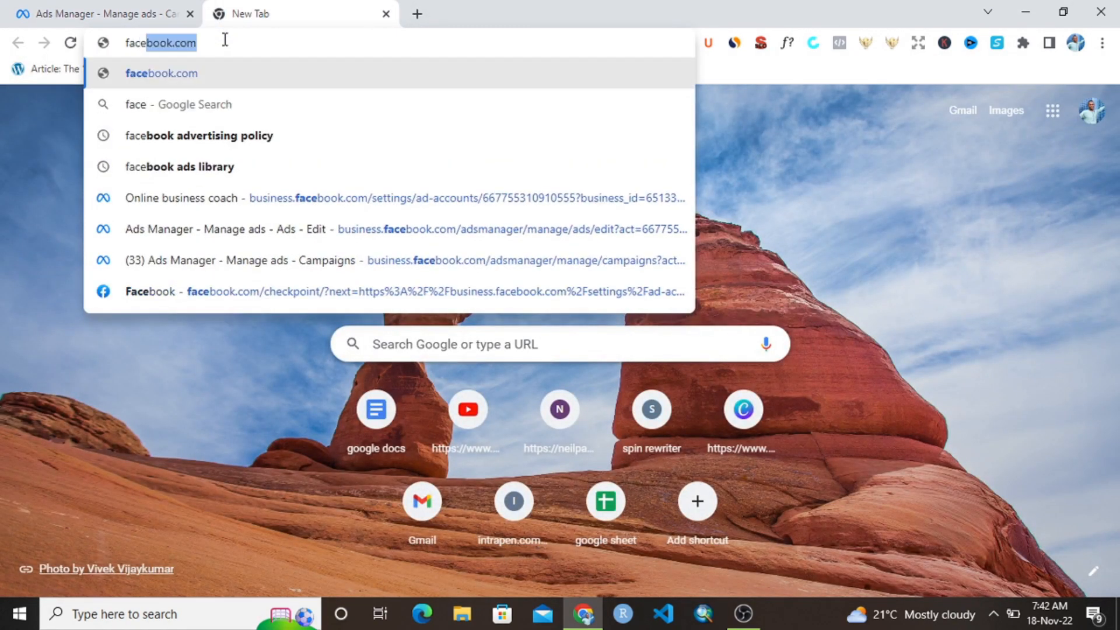
key(BackSpace)
key(BackSpace)
key(BackSpace)
key(BackSpace)
key(BackSpace)
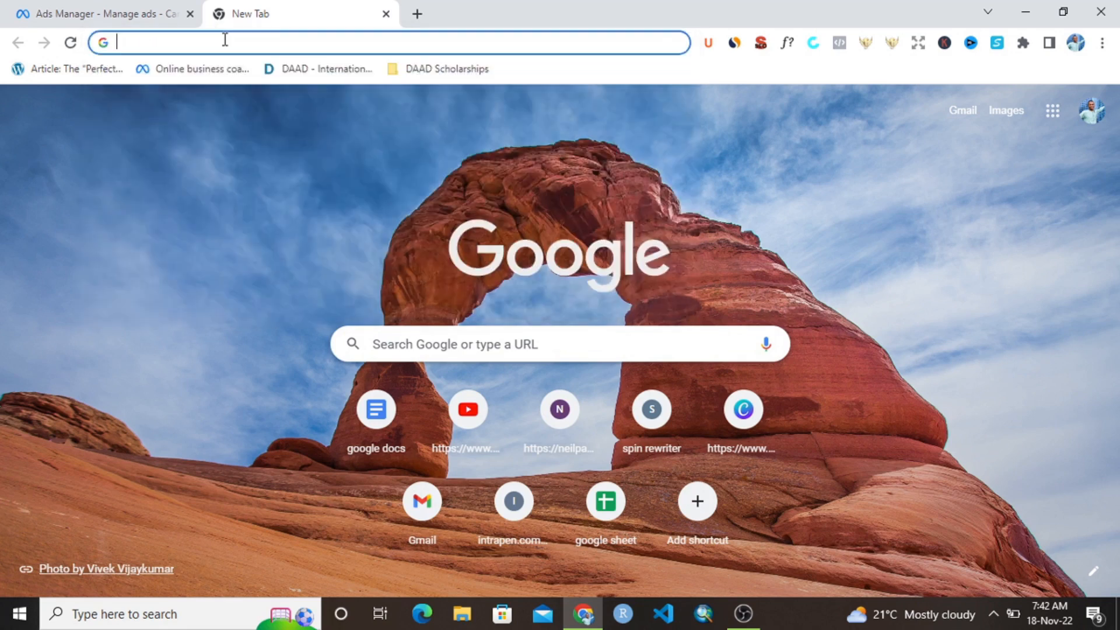
text(business.facebook.com)
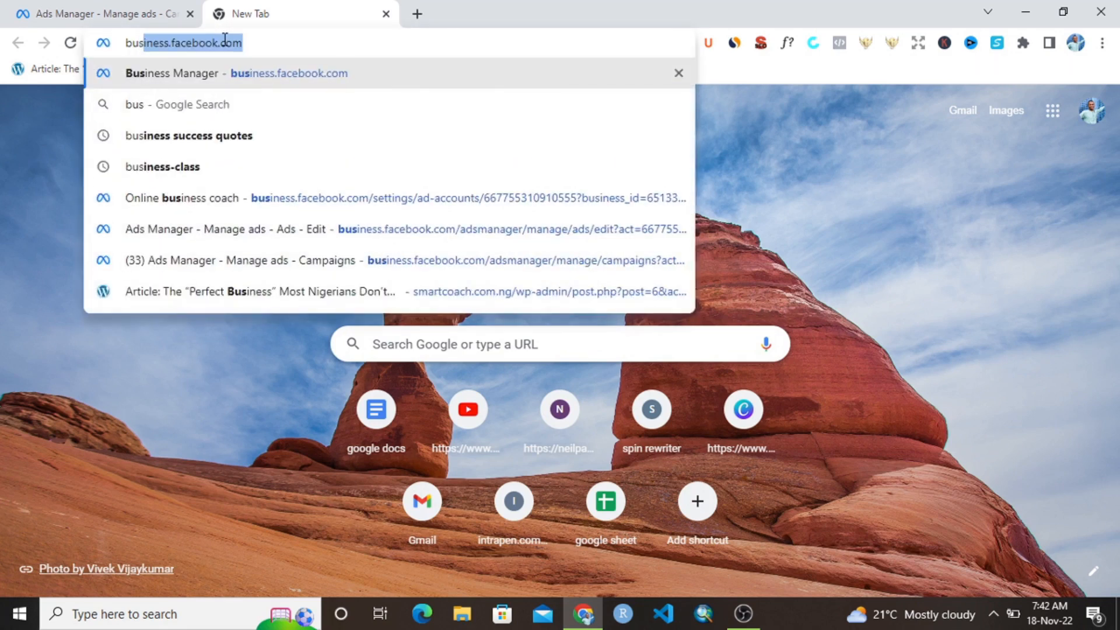
click(264, 39)
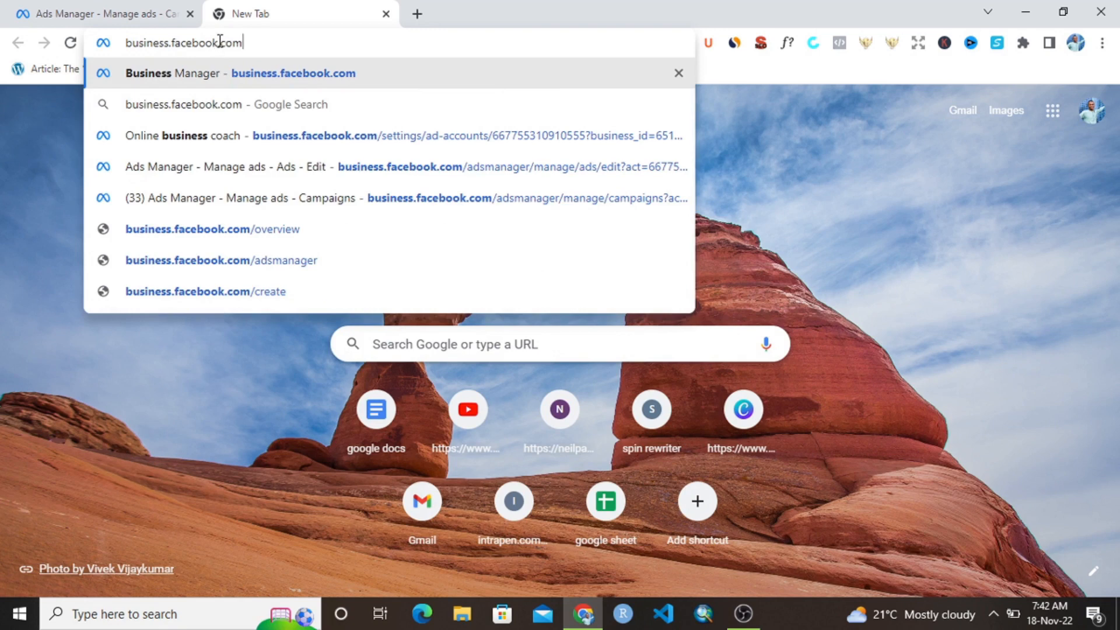
click(125, 13)
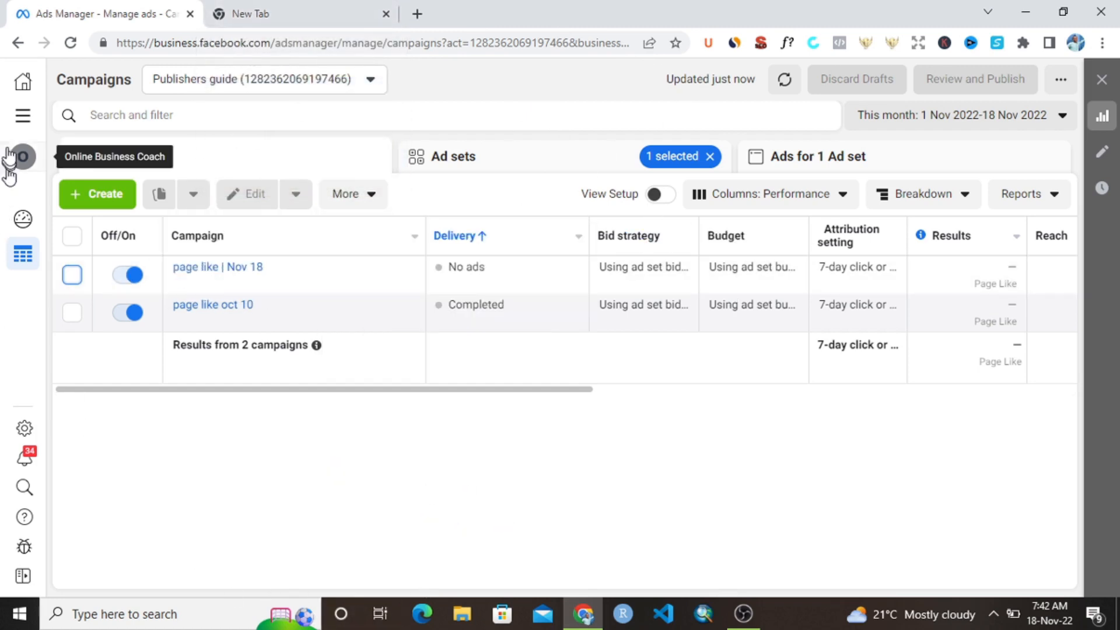
- Go to the Business Manager home page and open Ads Manager from the full list of tools
click(19, 85)
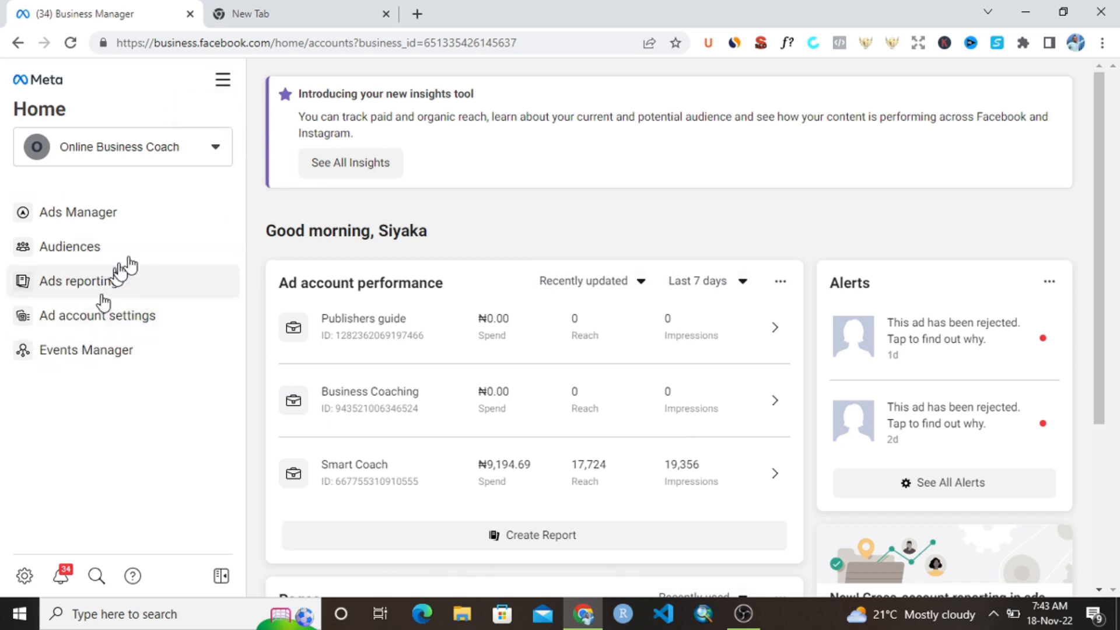
click(224, 85)
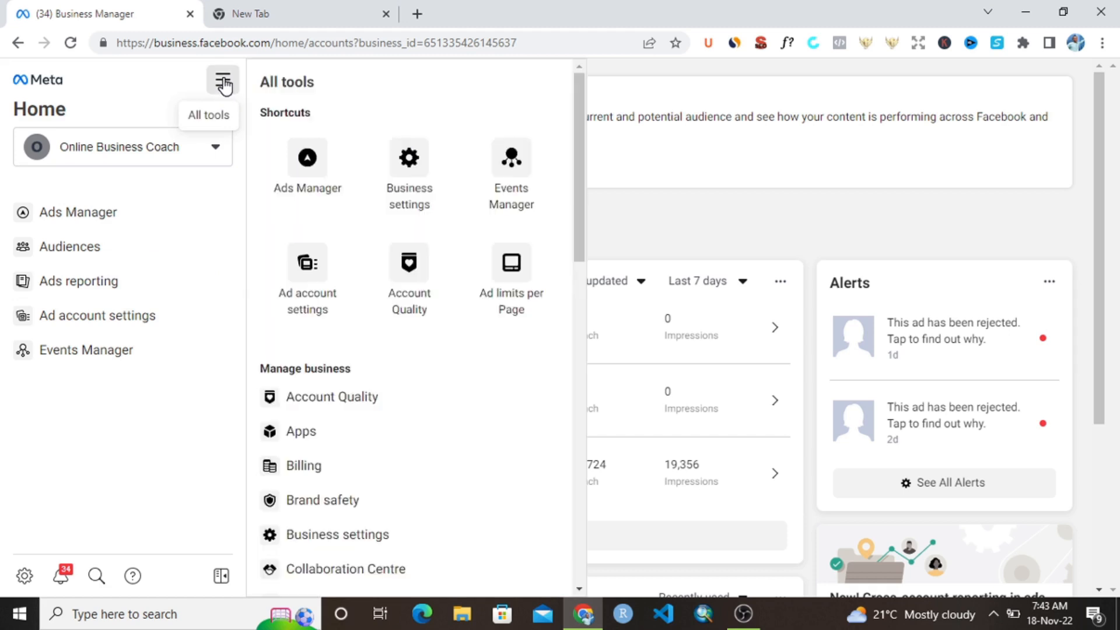
click(304, 165)
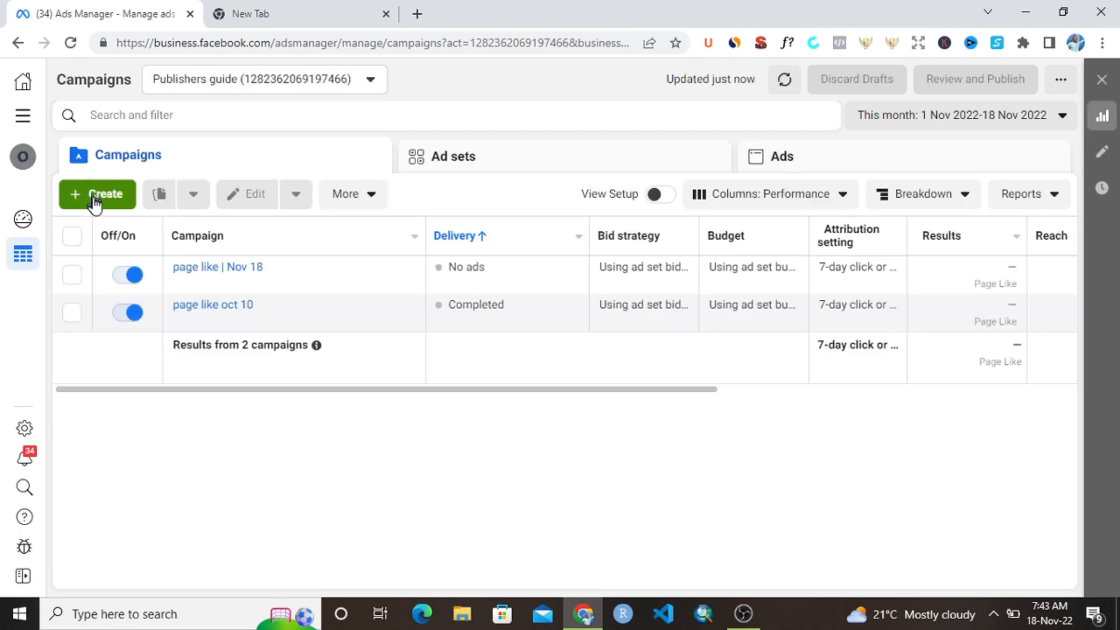
- Create a new campaign with the Engagement objective
click(104, 196)
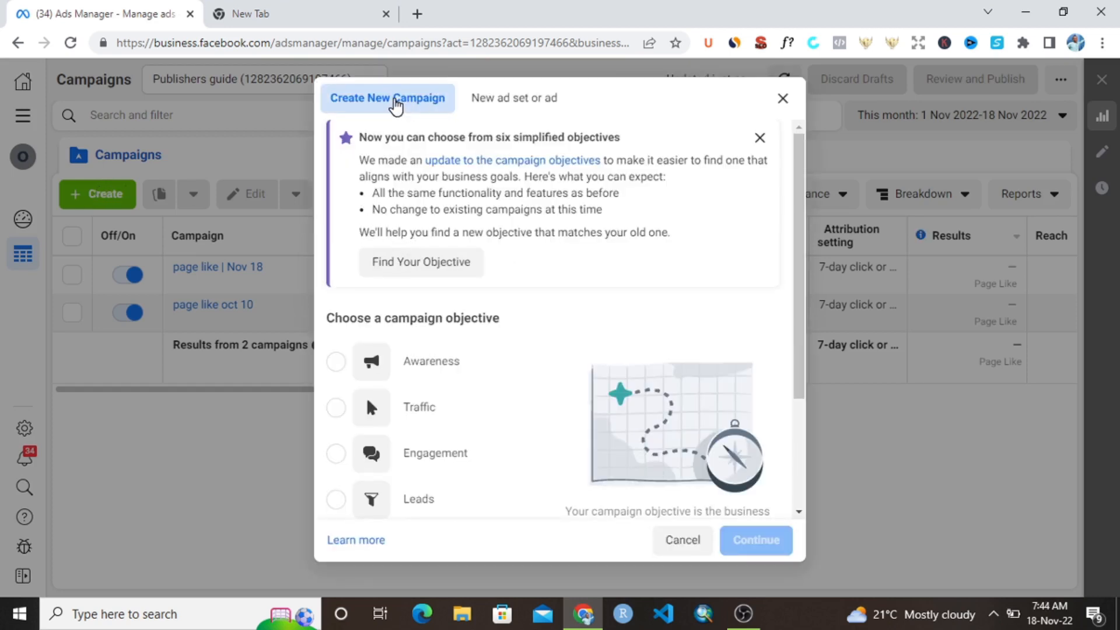
scroll(467, 392, down, 3)
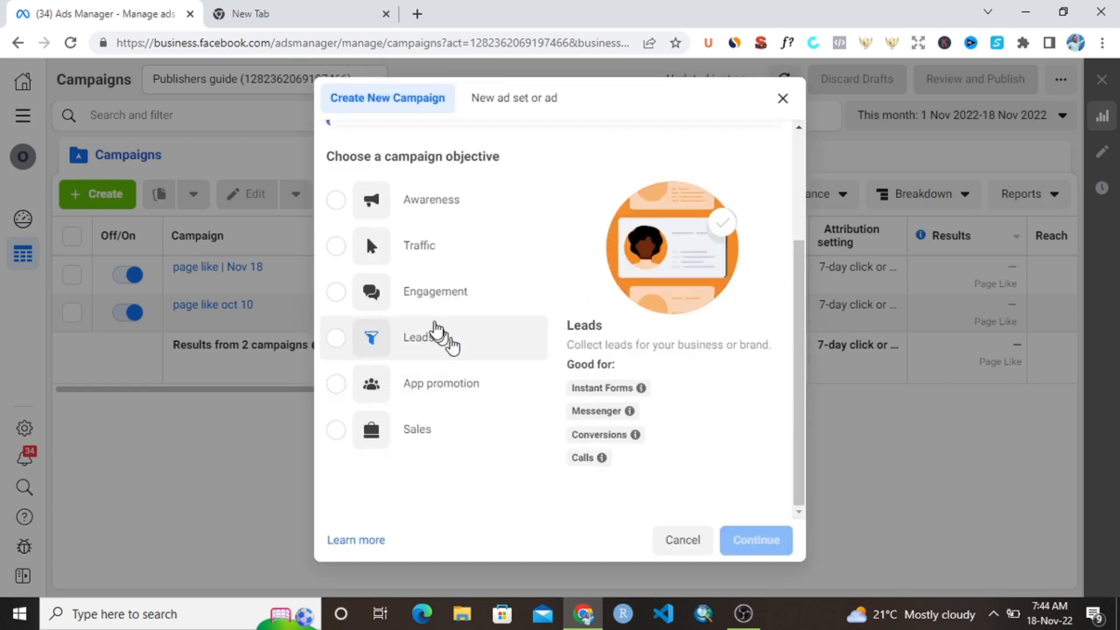
click(395, 293)
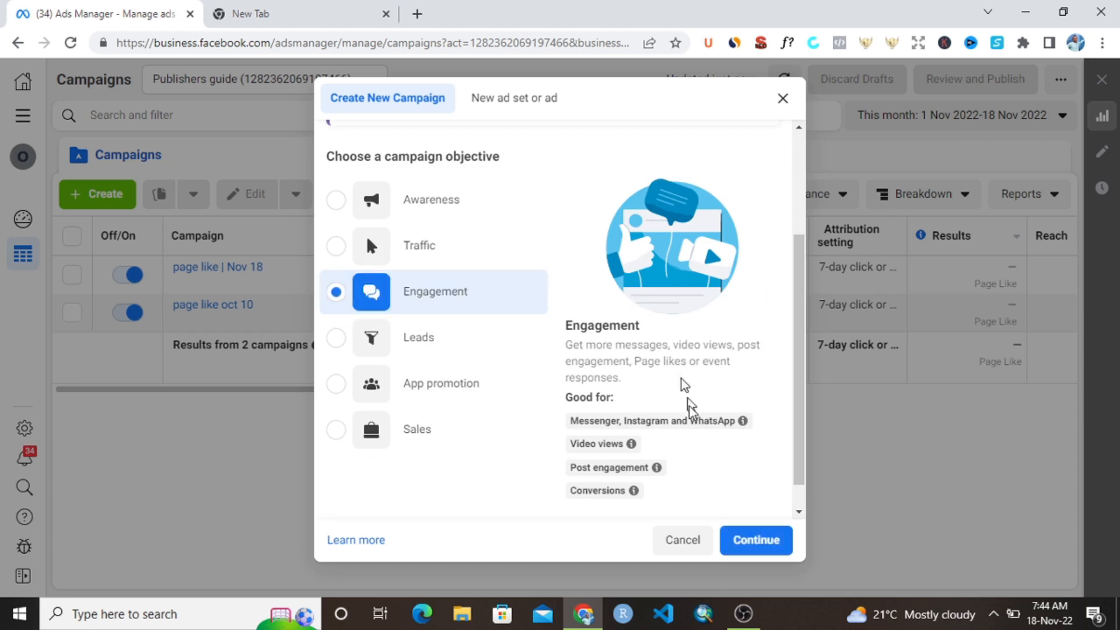
click(746, 537)
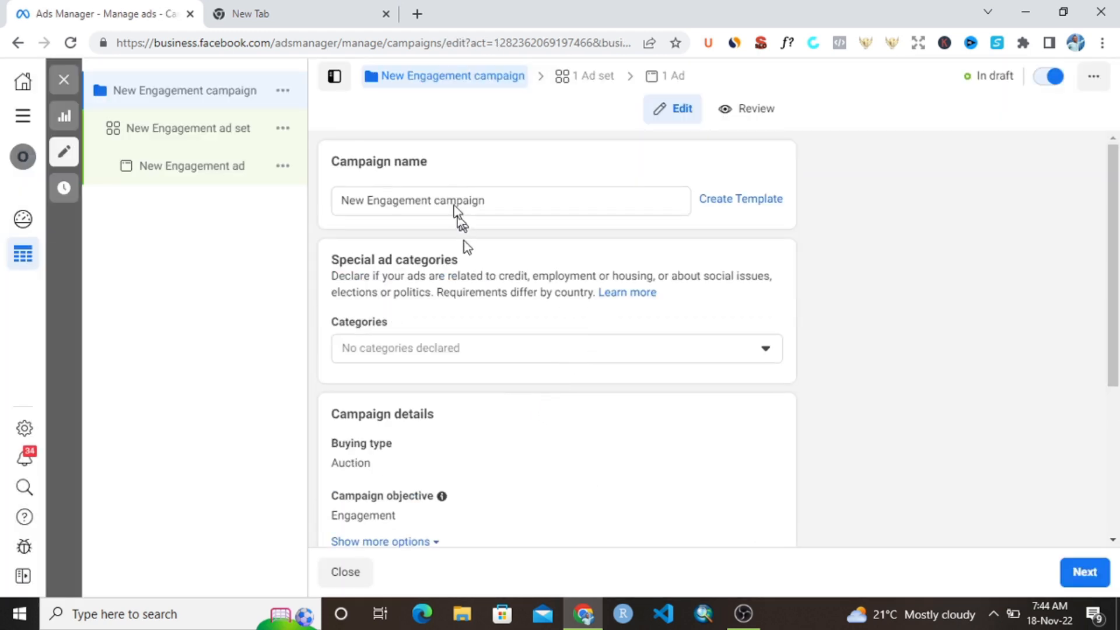
- Name the campaign "page like campaign"
triple_click(453, 201)
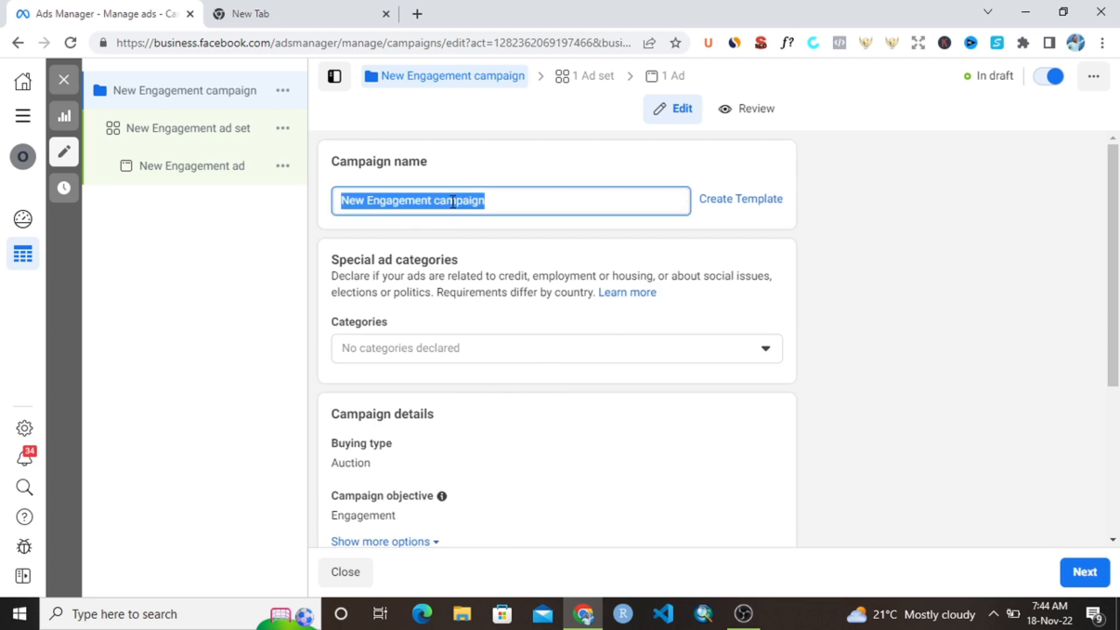
text(P)
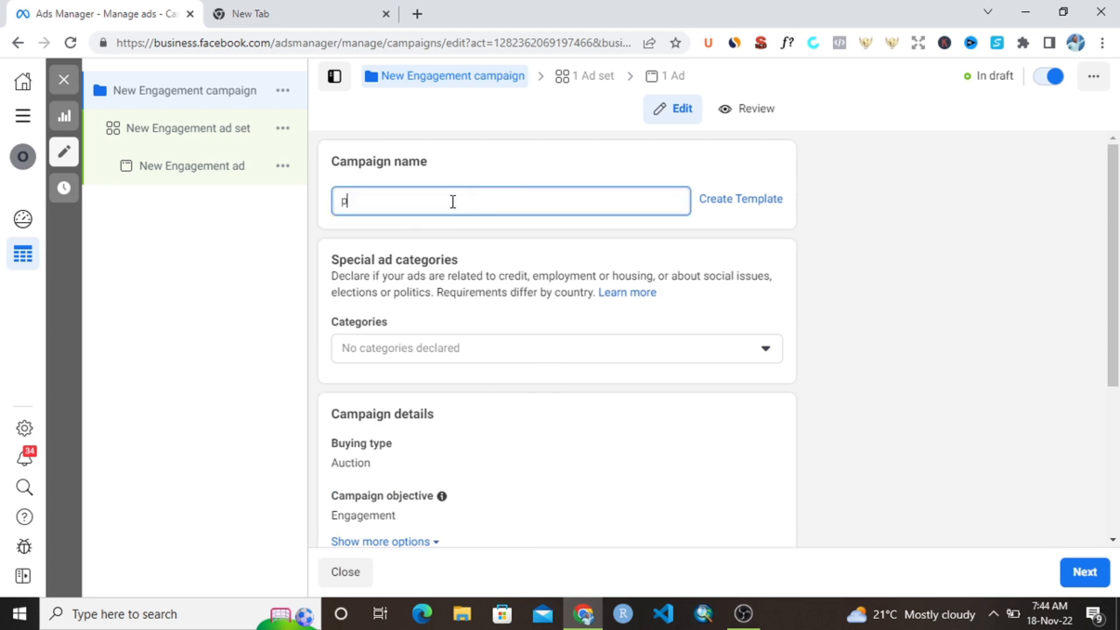
text(age like)
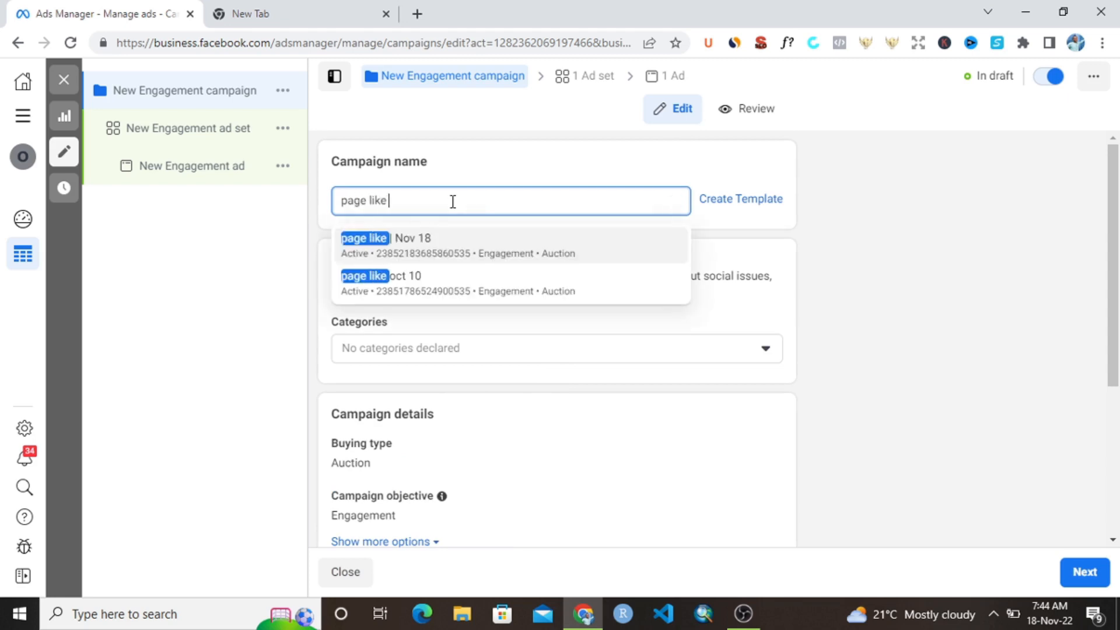
text( cam)
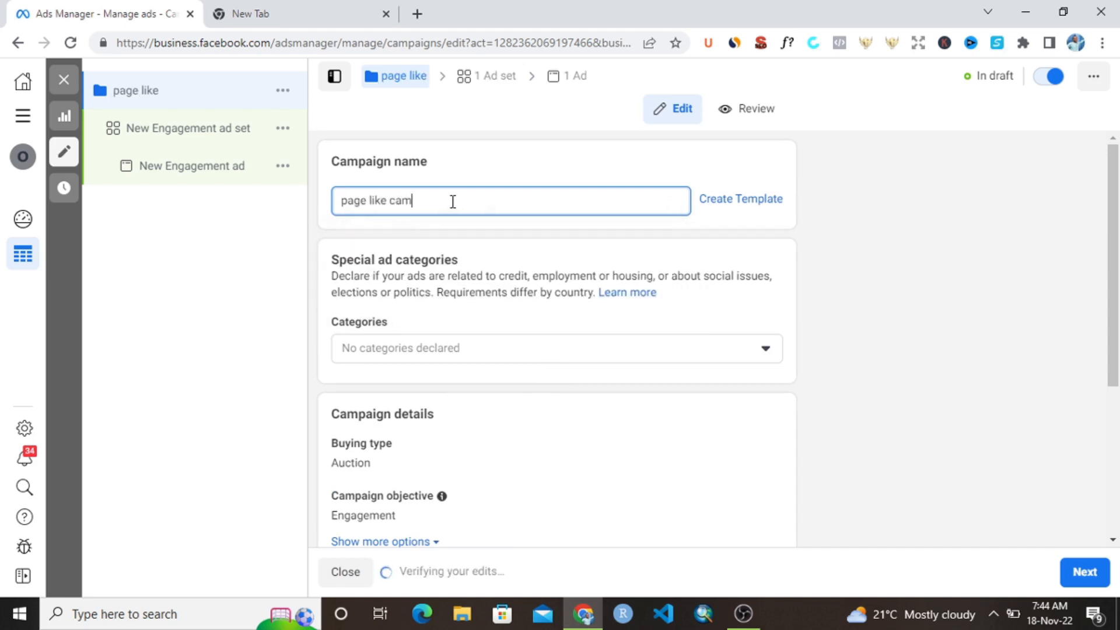
text(pai)
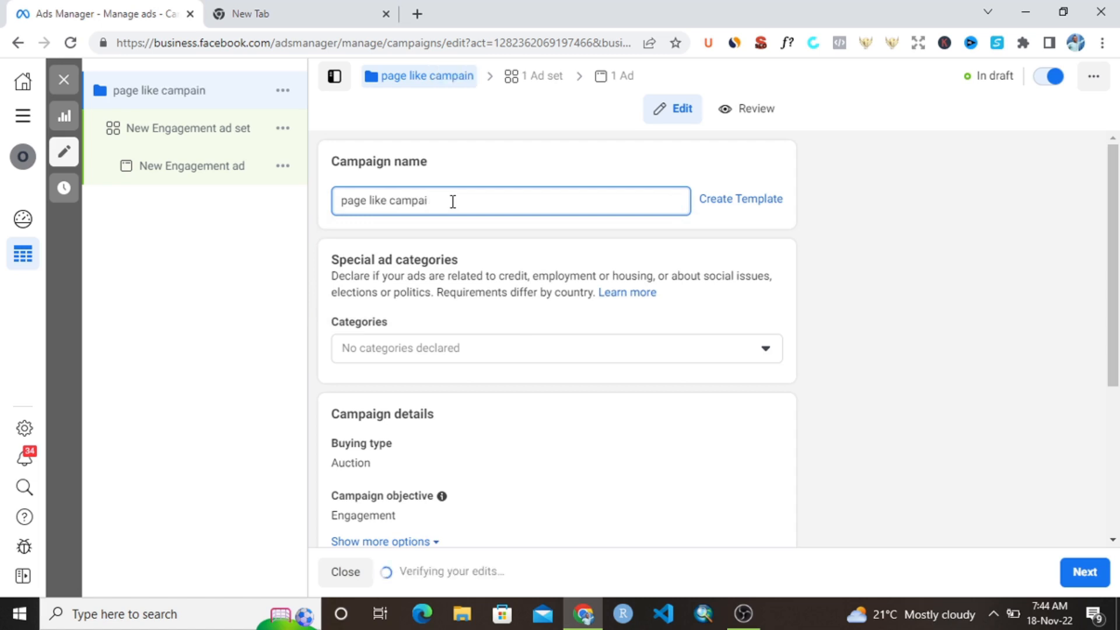
text(ngn)
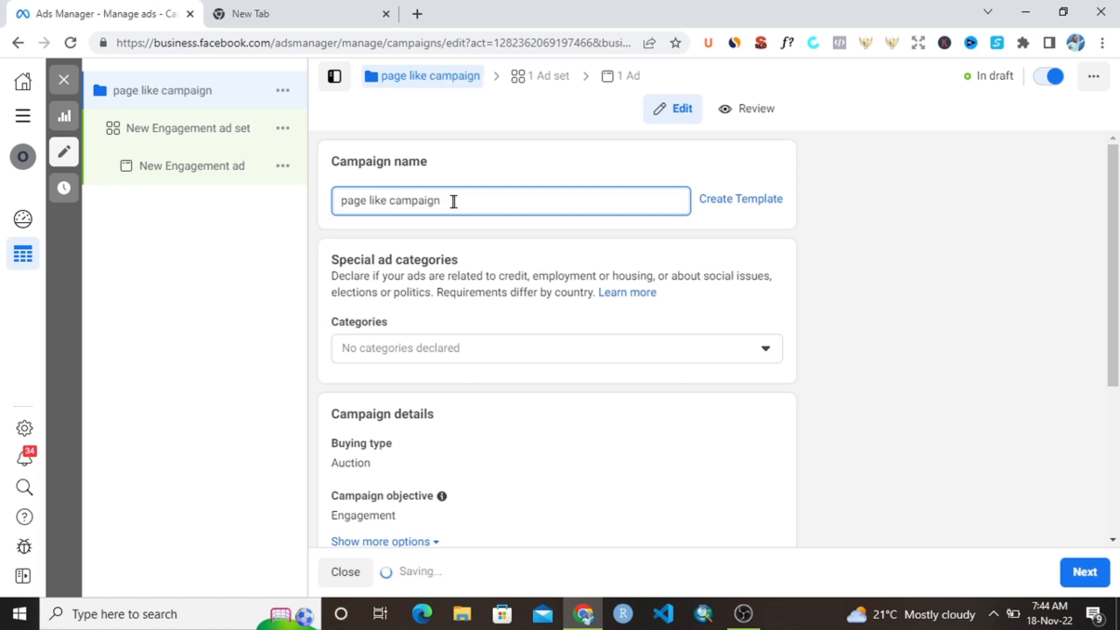
- Continue from the campaign settings to the ad set, confirming the daily budget amount
scroll(465, 230, down, 4)
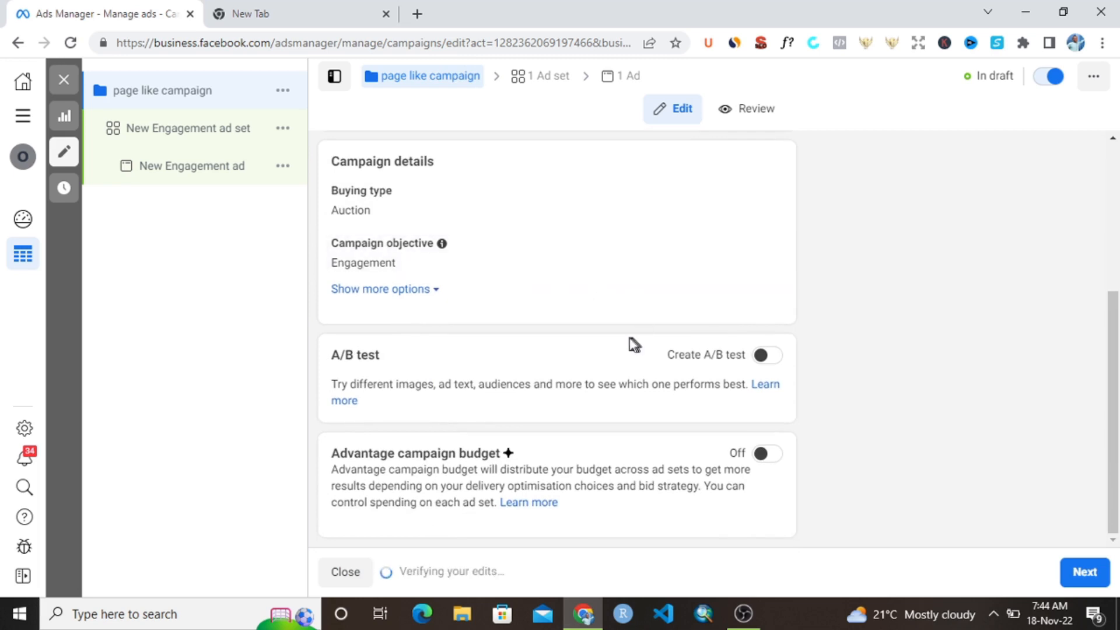
click(1079, 574)
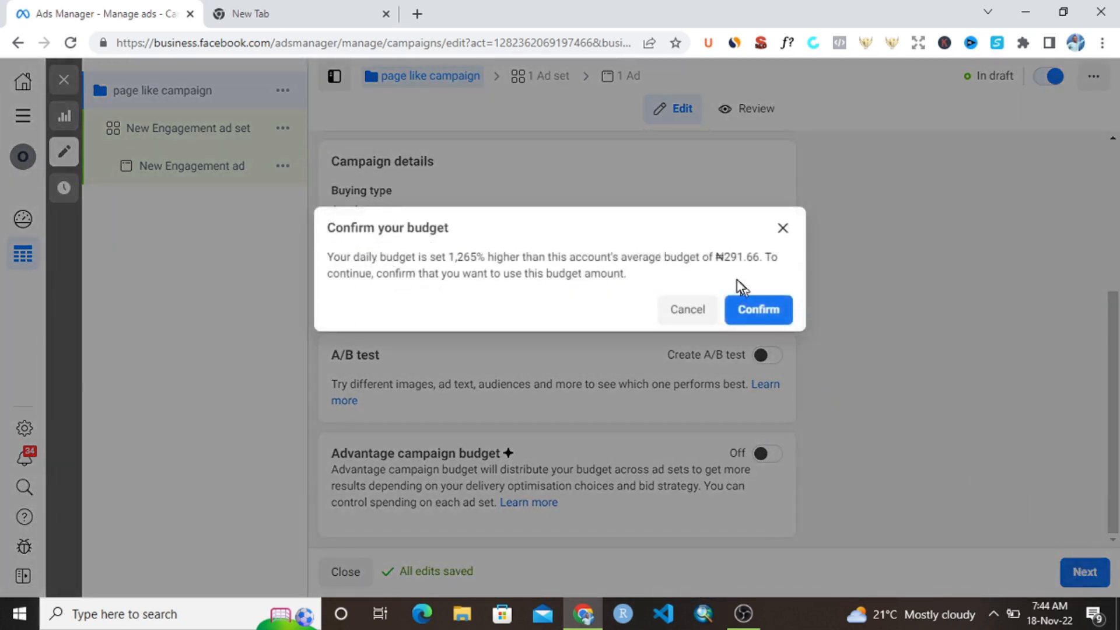
click(754, 315)
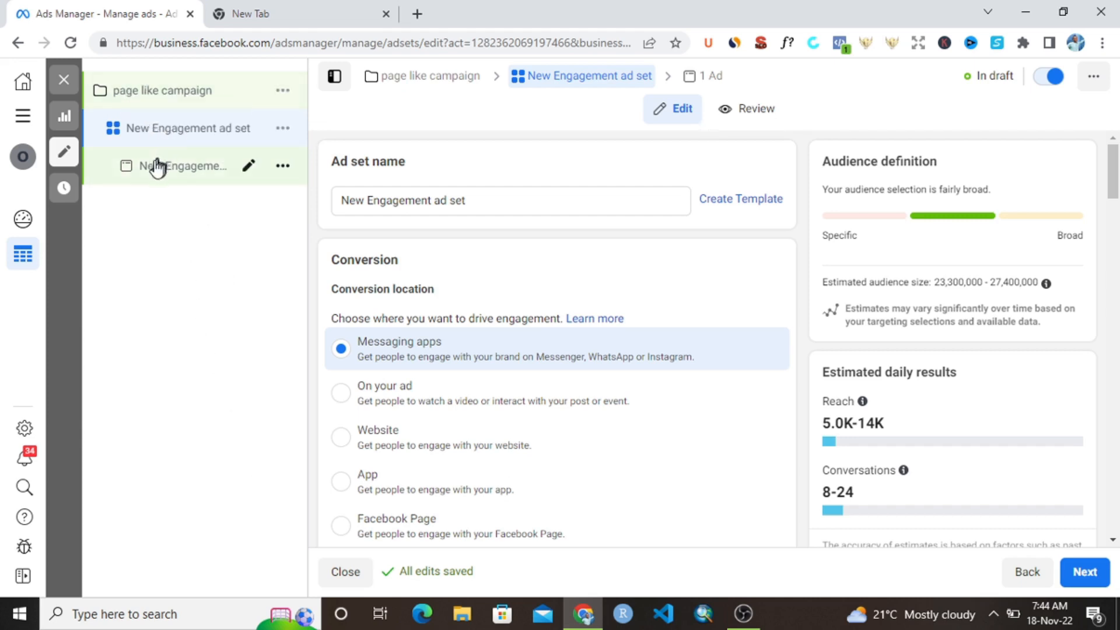
- Name the ad set "page like as"
triple_click(415, 200)
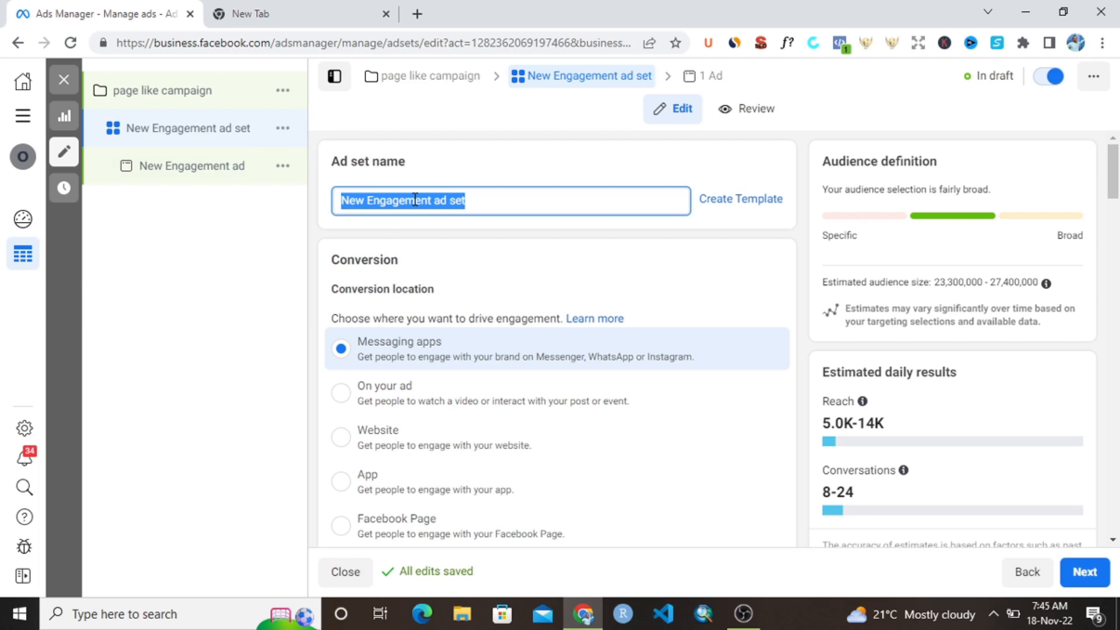
text(face)
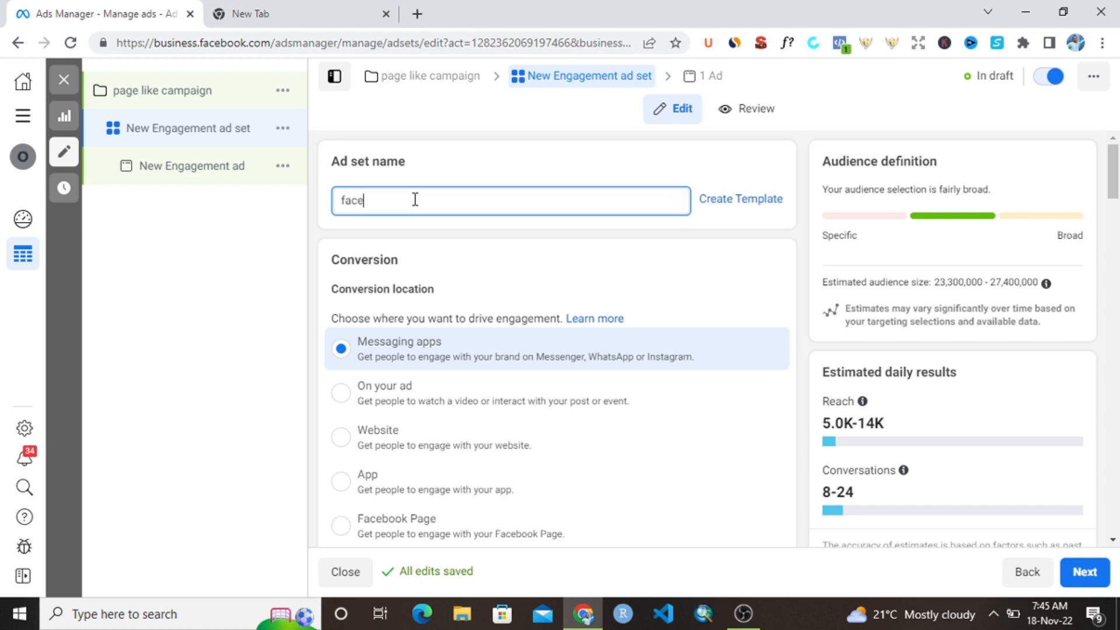
key(BackSpace)
key(BackSpace)
text(pka)
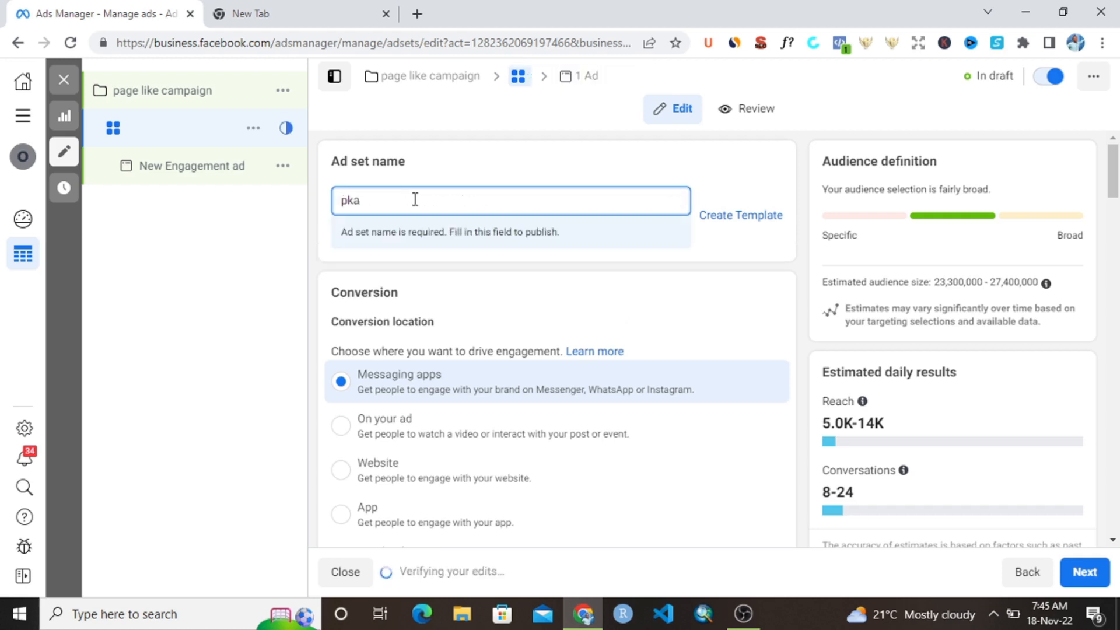
key(BackSpace)
key(BackSpace)
text(age)
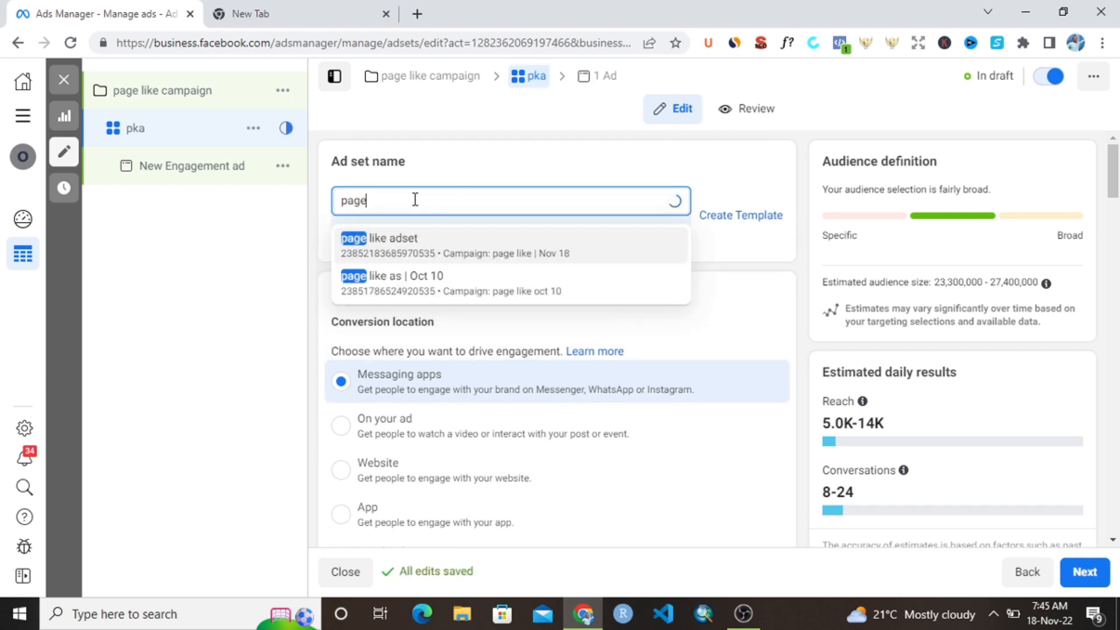
text( like)
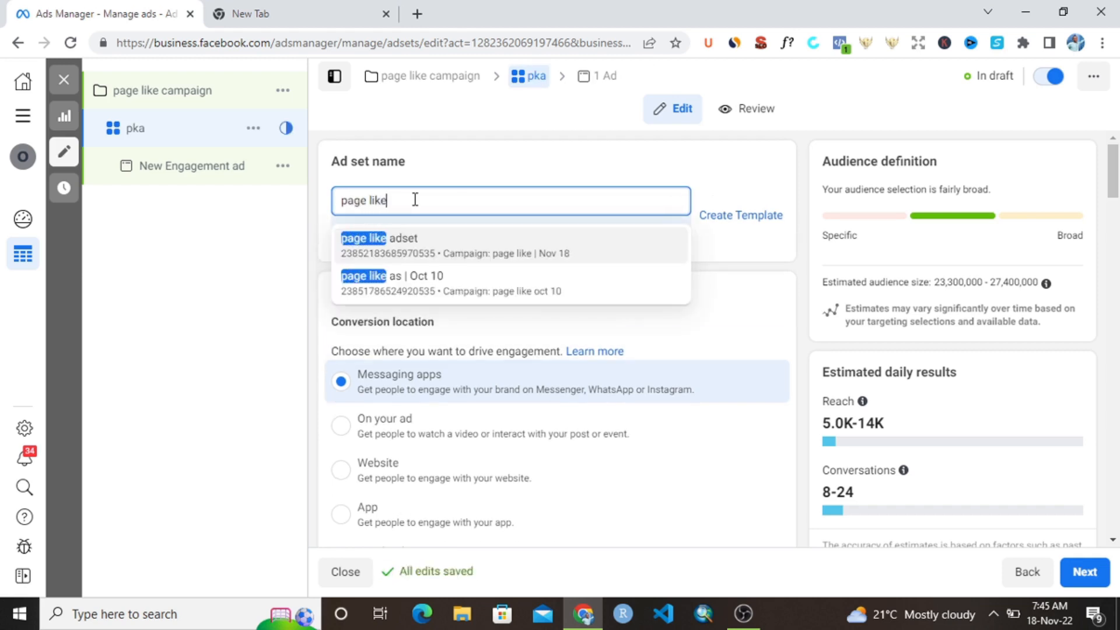
text( as)
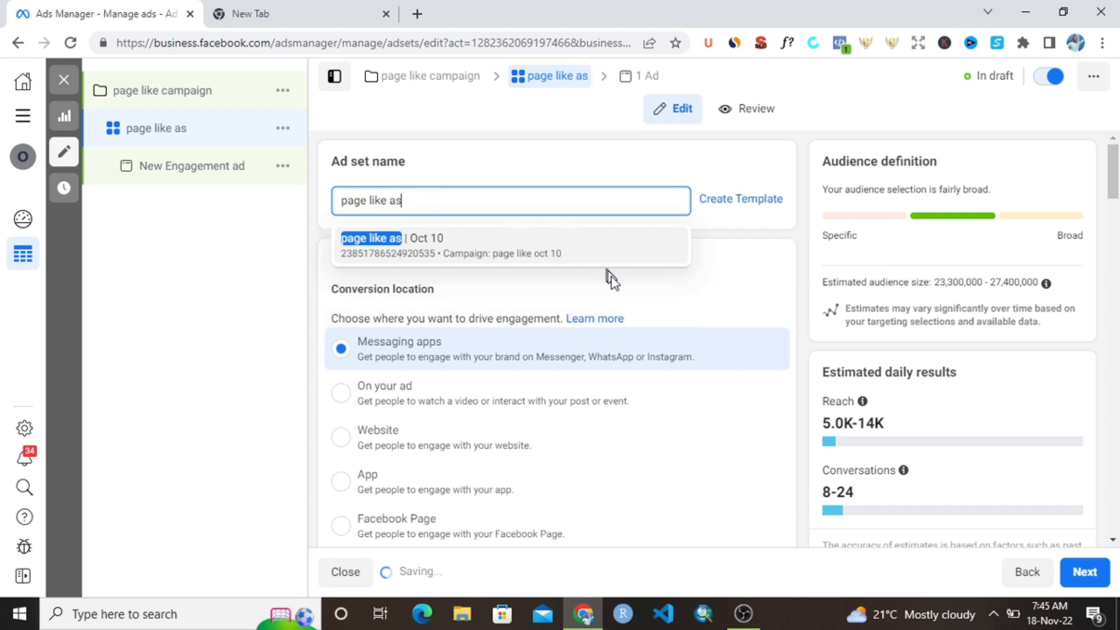
click(674, 312)
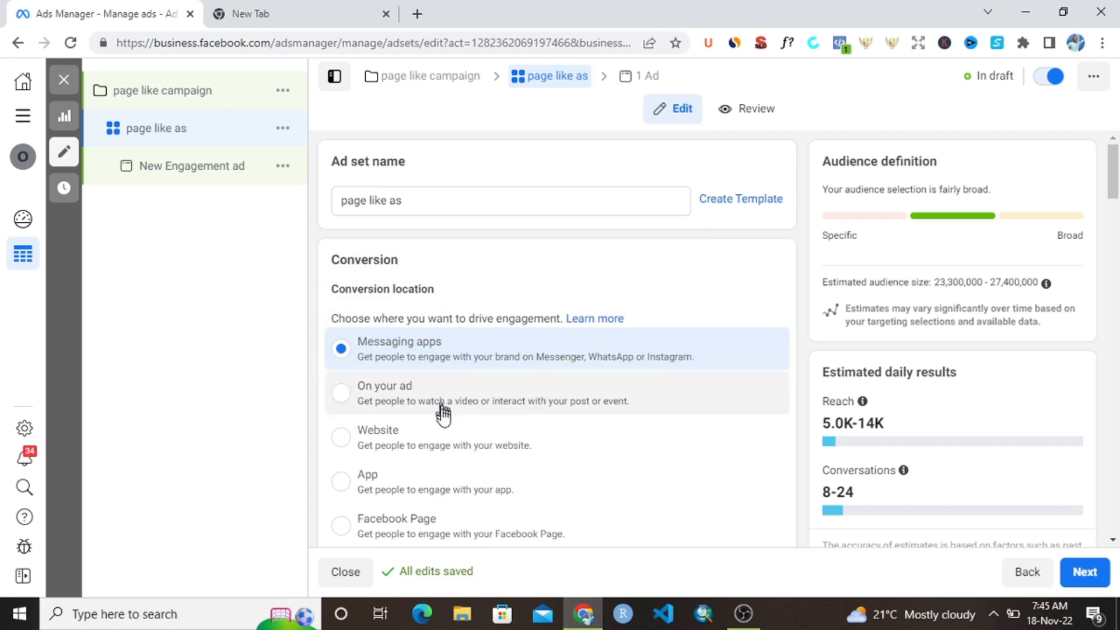
- Set the ad set's conversion location to Facebook Page and check the page choice, keeping the preselected page
scroll(443, 420, down, 3)
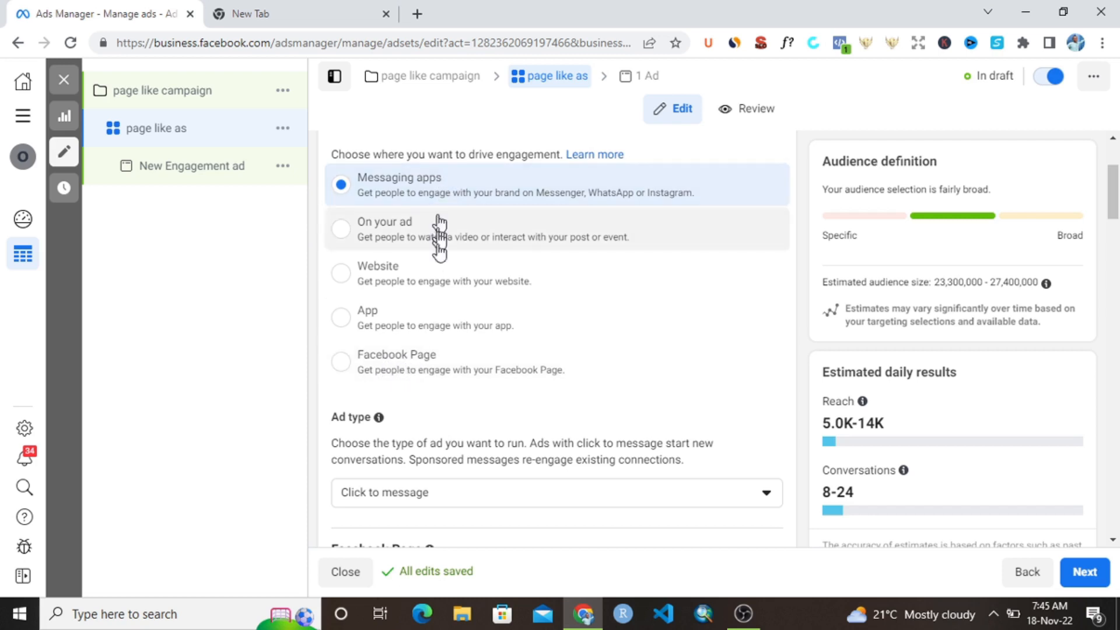
click(435, 371)
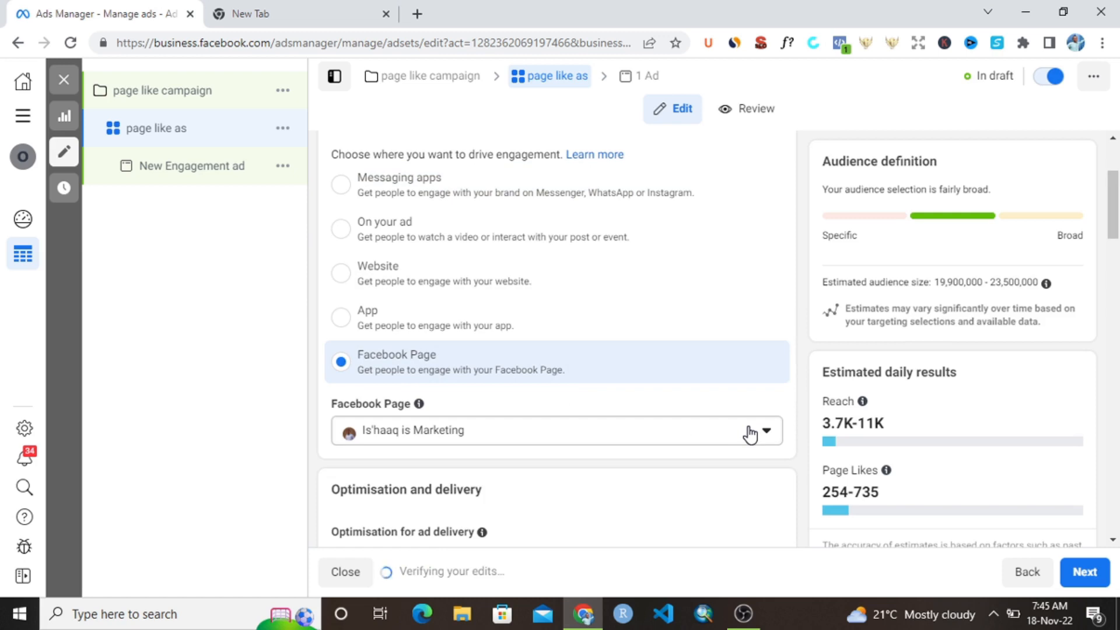
scroll(749, 432, down, 1)
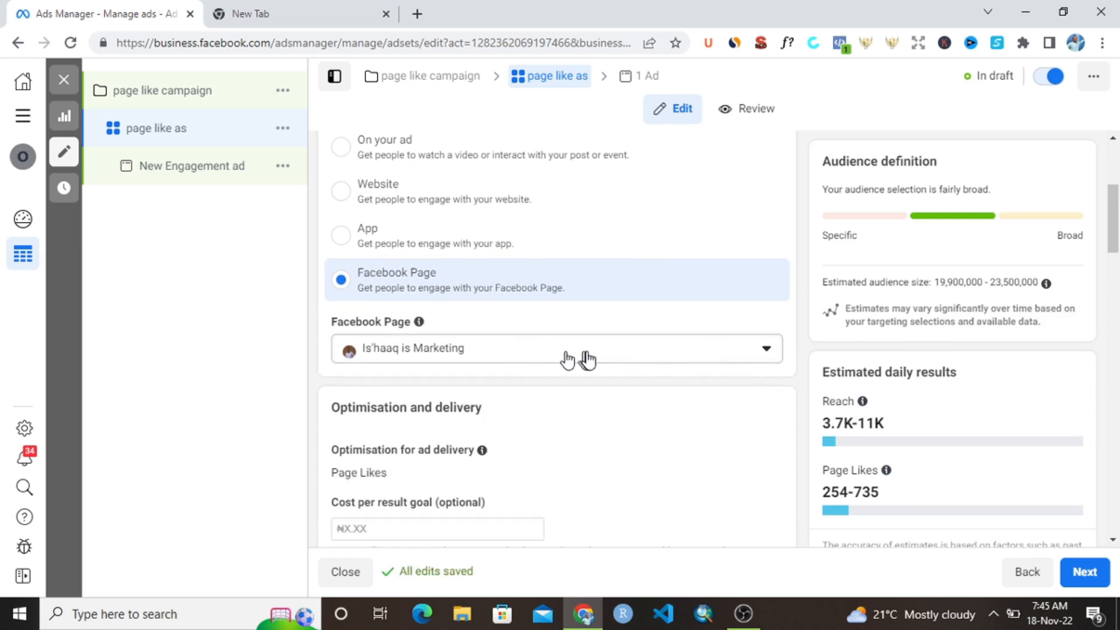
click(755, 350)
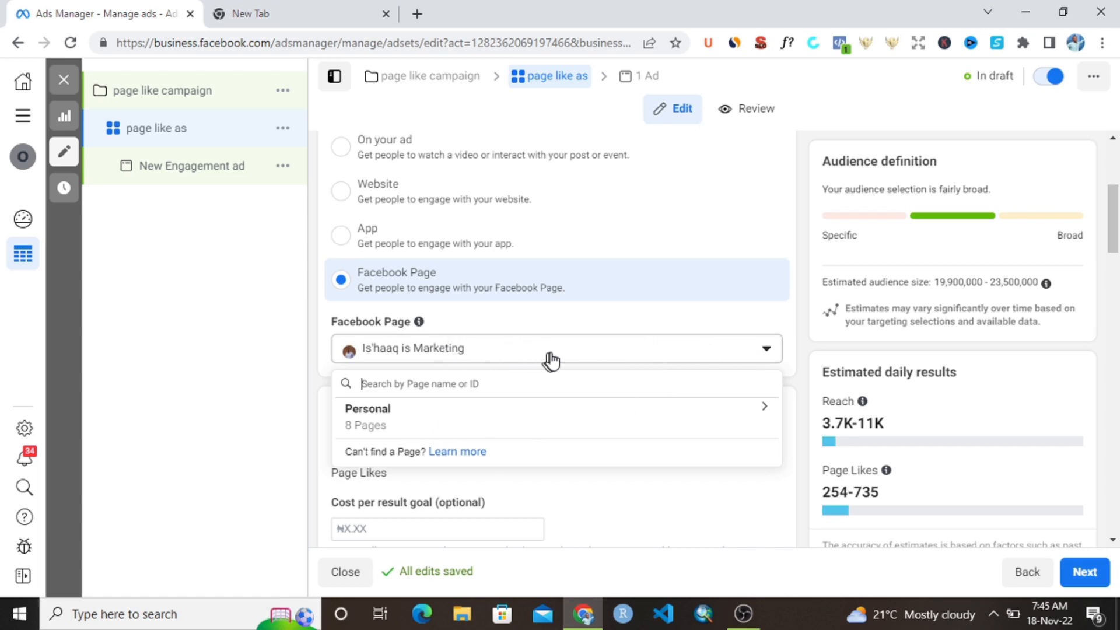
click(672, 352)
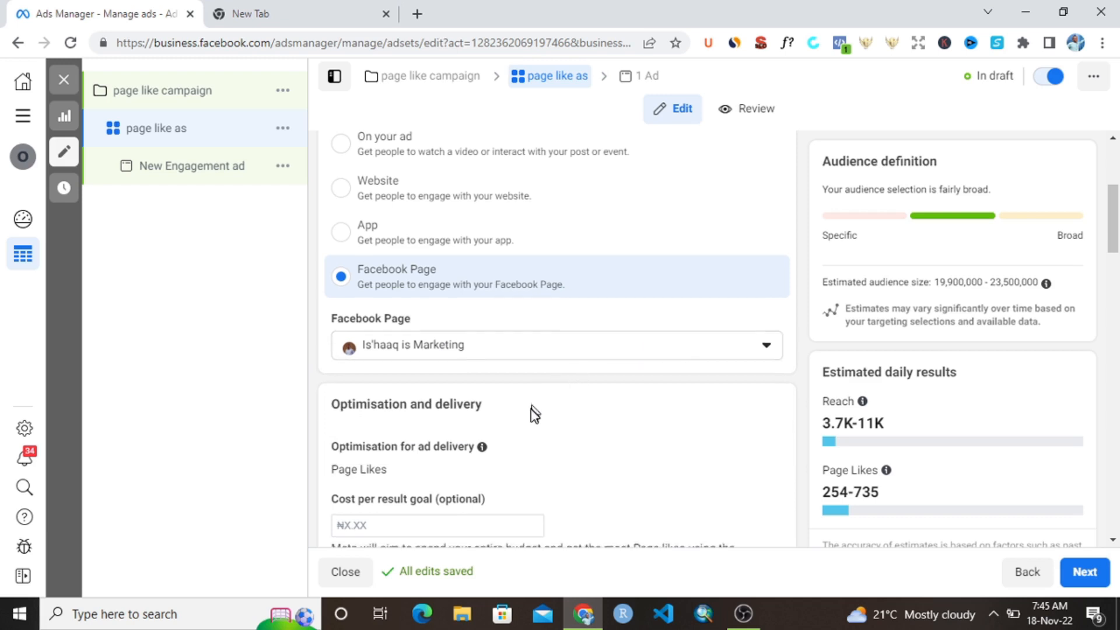
- Set the ad set's lifetime budget to ₦500
scroll(534, 417, down, 4)
scroll(512, 391, up, 4)
scroll(512, 391, down, 8)
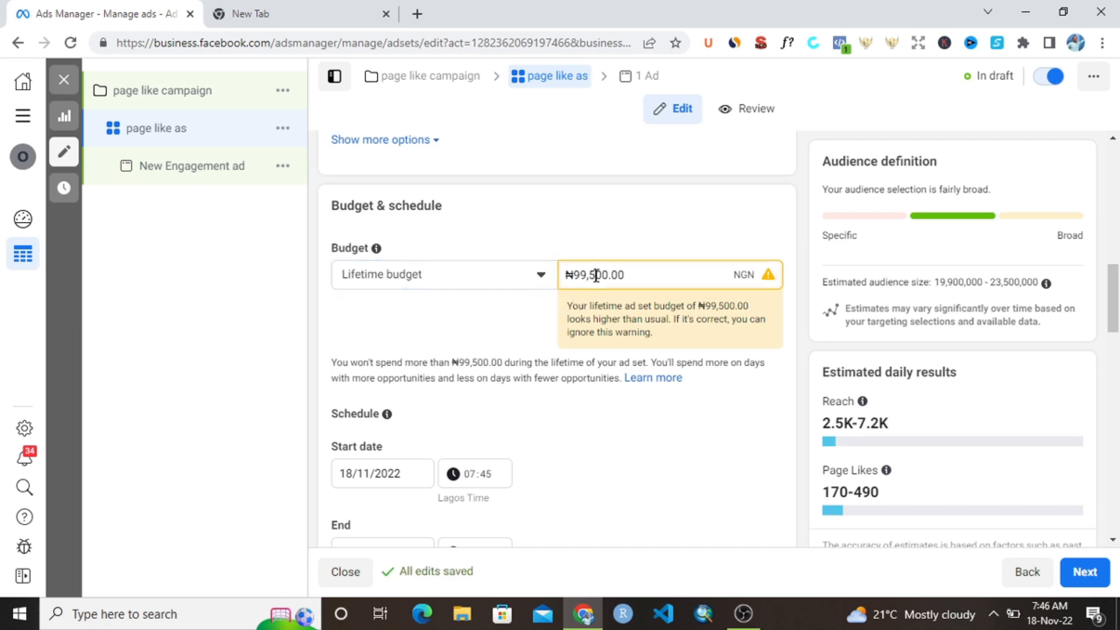
double_click(635, 271)
click(637, 272)
triple_click(636, 272)
text(500)
click(586, 496)
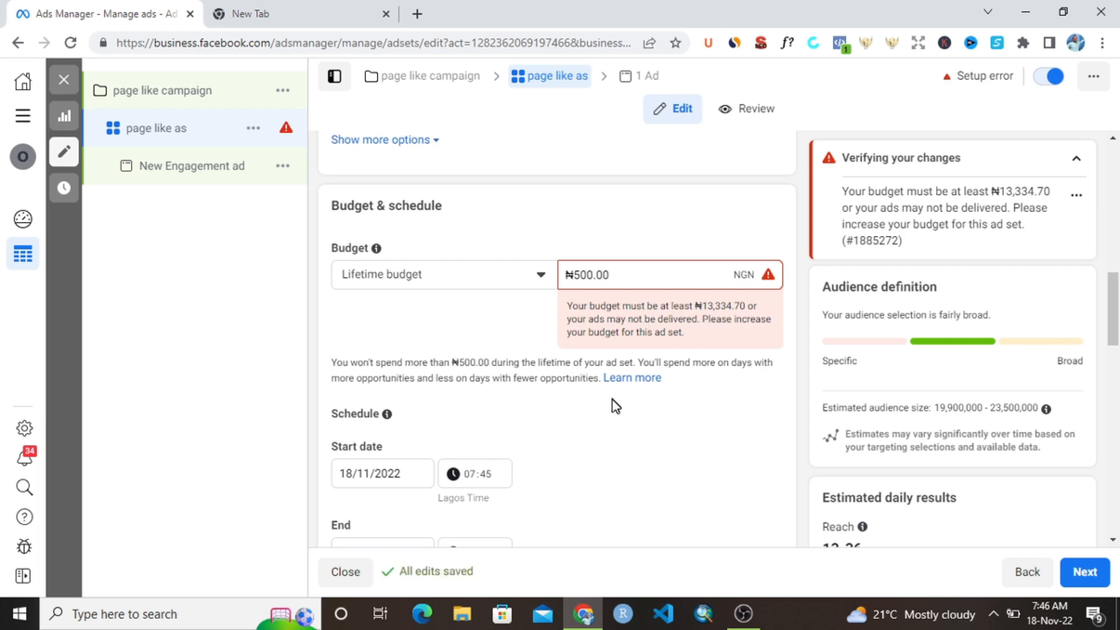
- Change the month of the ad set's end date to November, making it 18/11/2022
scroll(606, 363, down, 3)
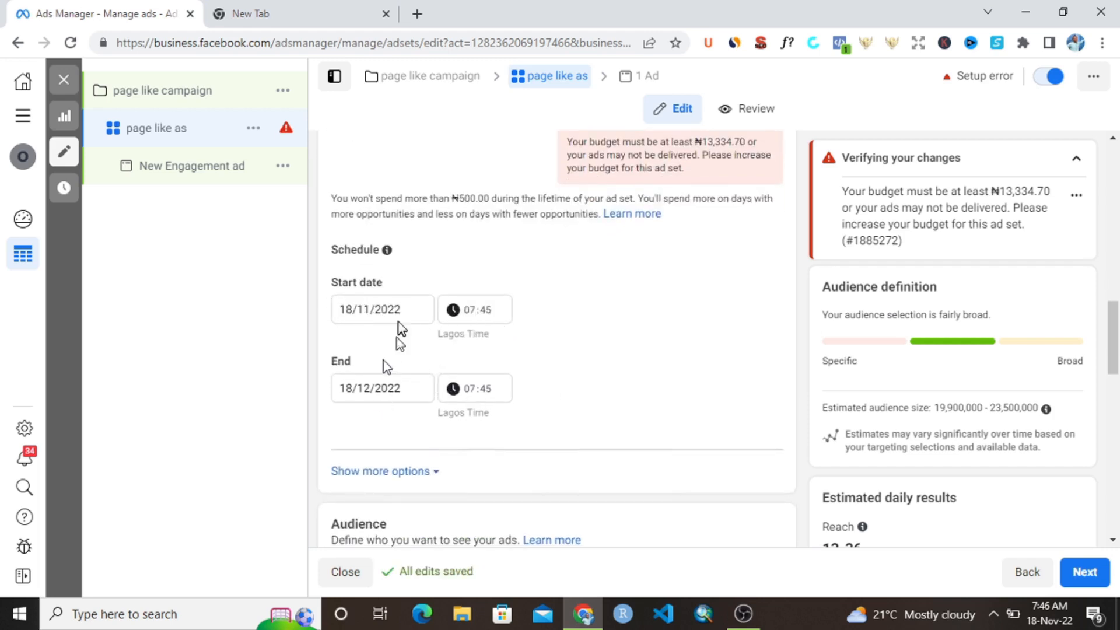
click(368, 388)
click(369, 387)
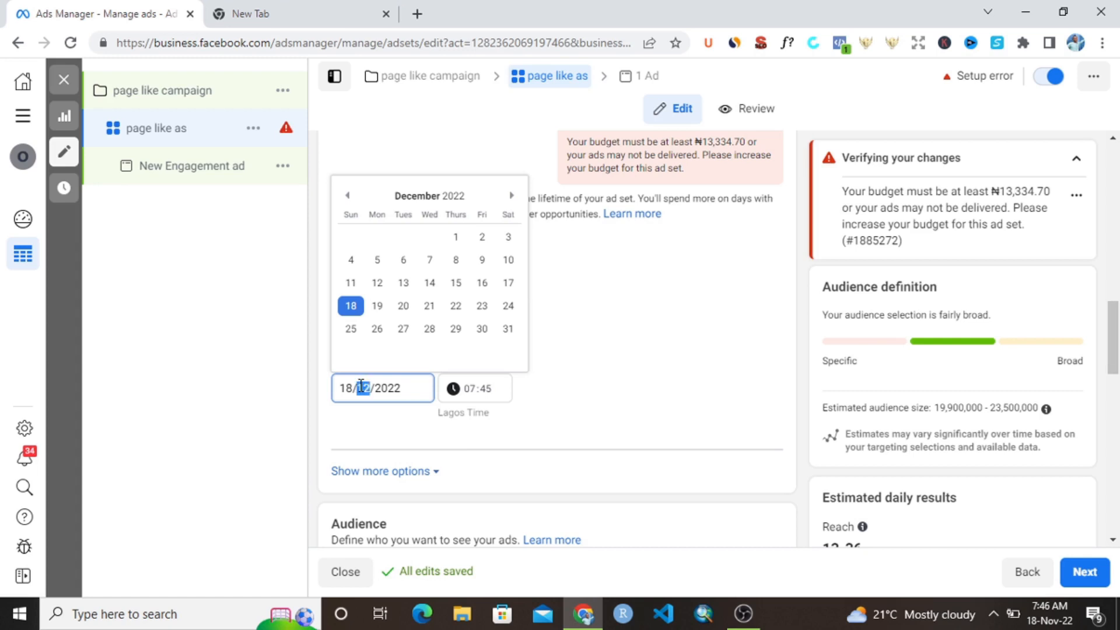
text(1)
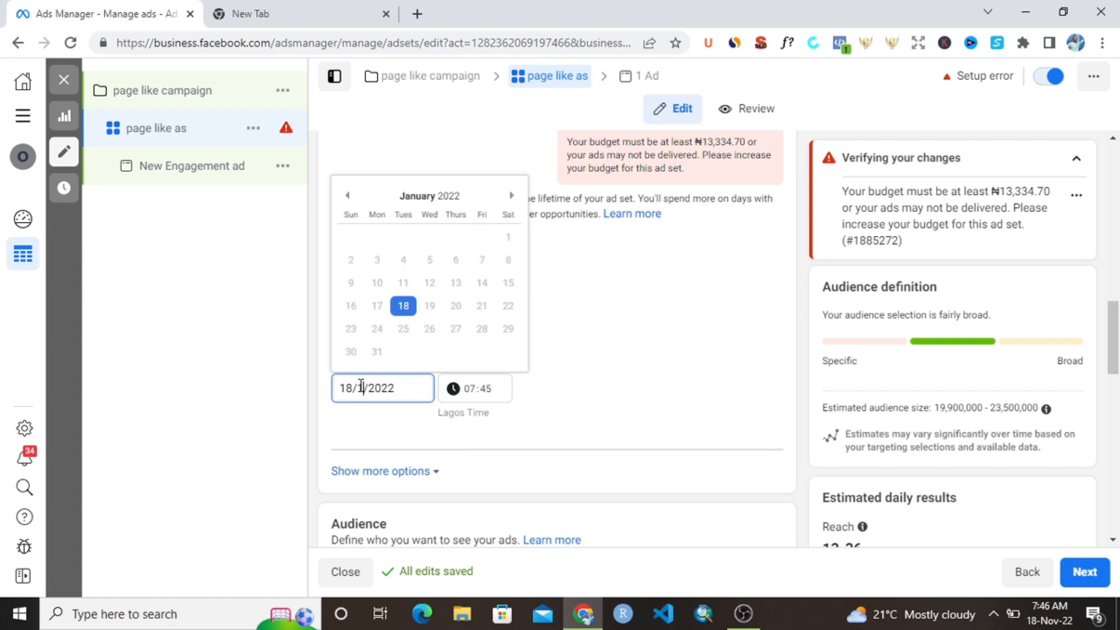
text(1)
click(551, 280)
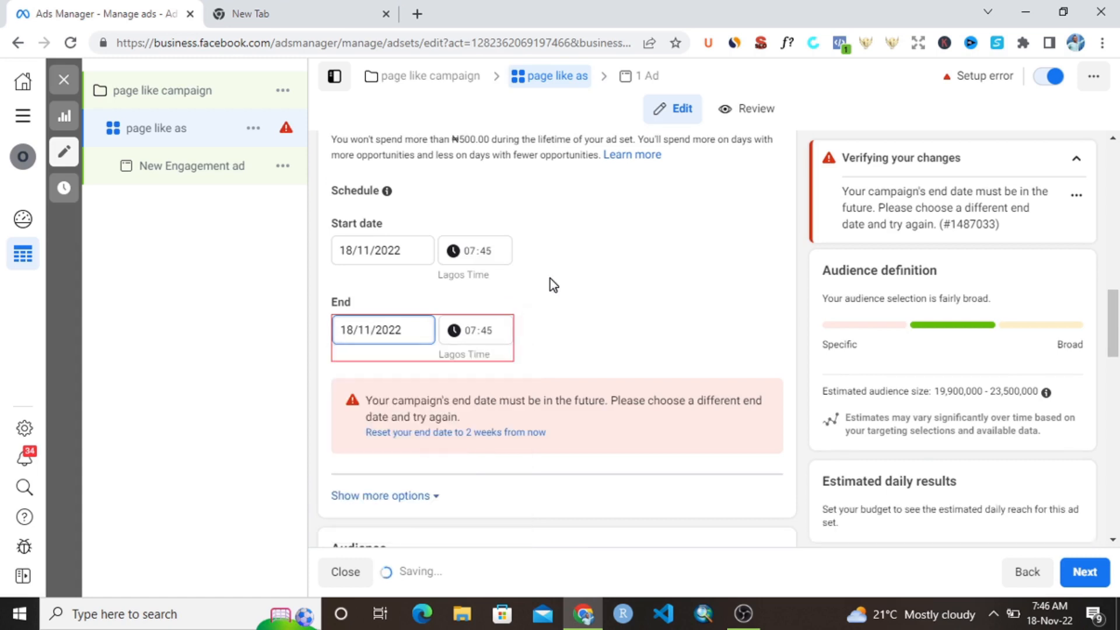
- Set the ad set's end date to 20/11/2022
click(354, 331)
click(353, 330)
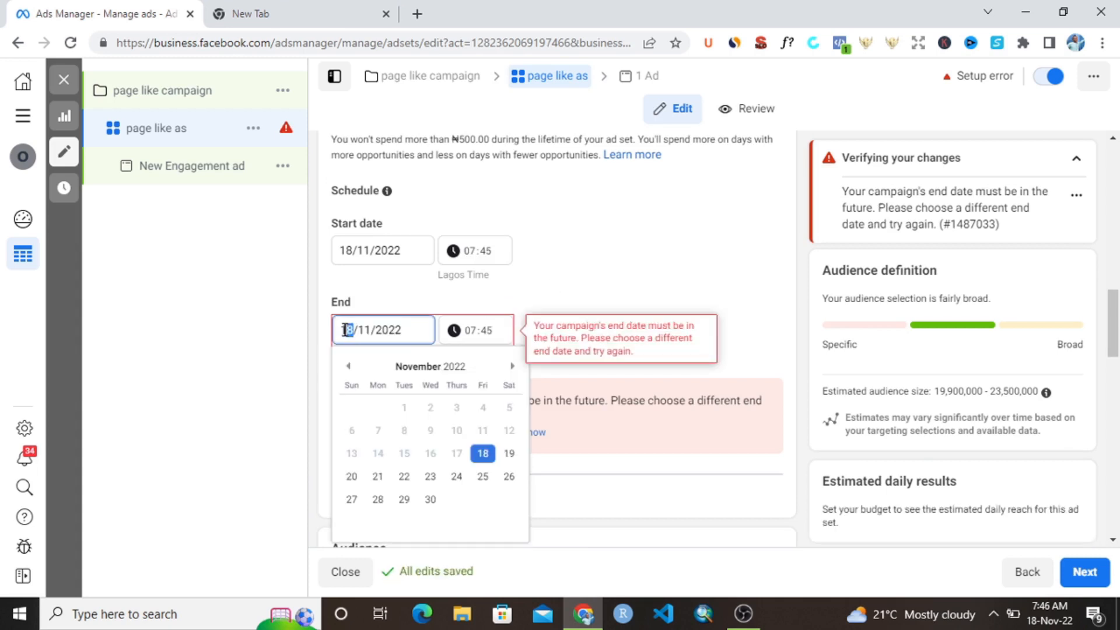
text(2)
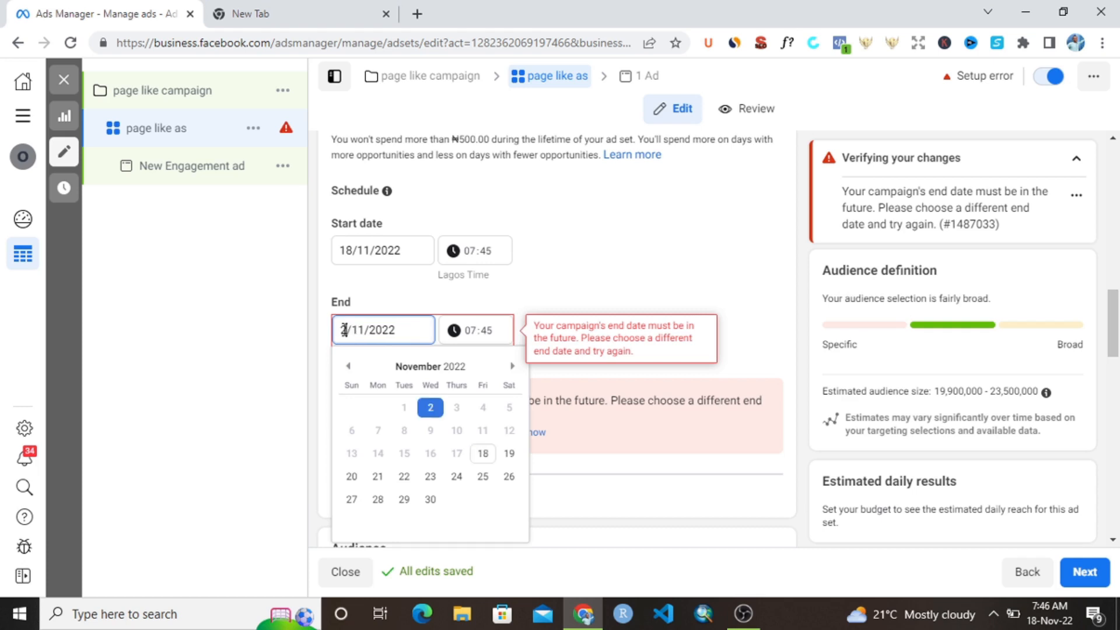
text(0)
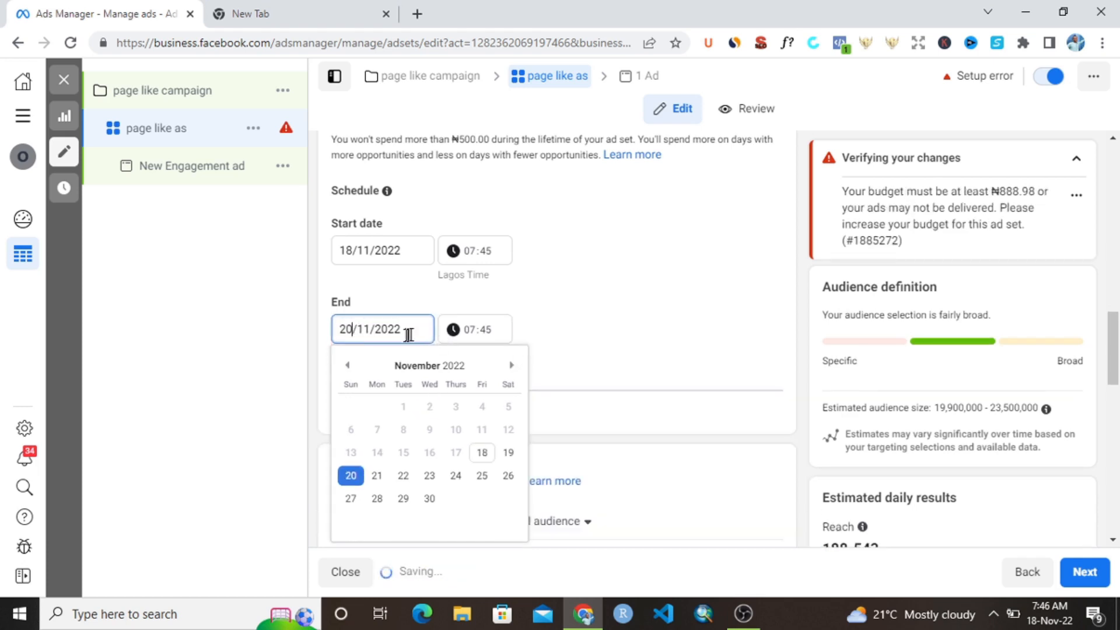
click(590, 310)
- Shorten the ad set's schedule by setting its end date to 19/11/2022
scroll(643, 274, up, 4)
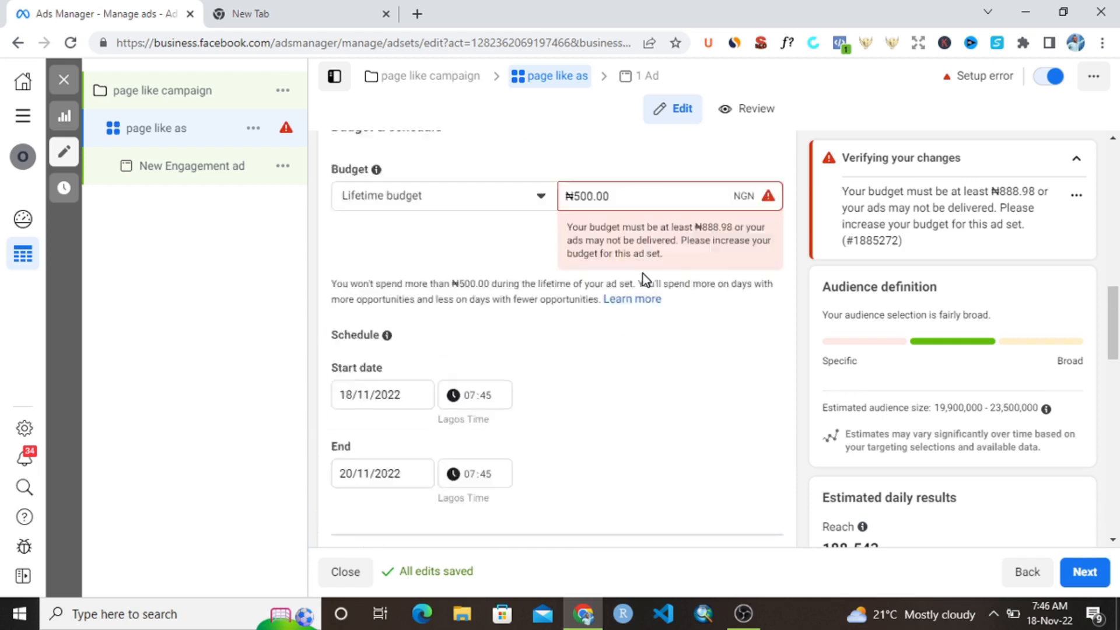
scroll(590, 530, down, 3)
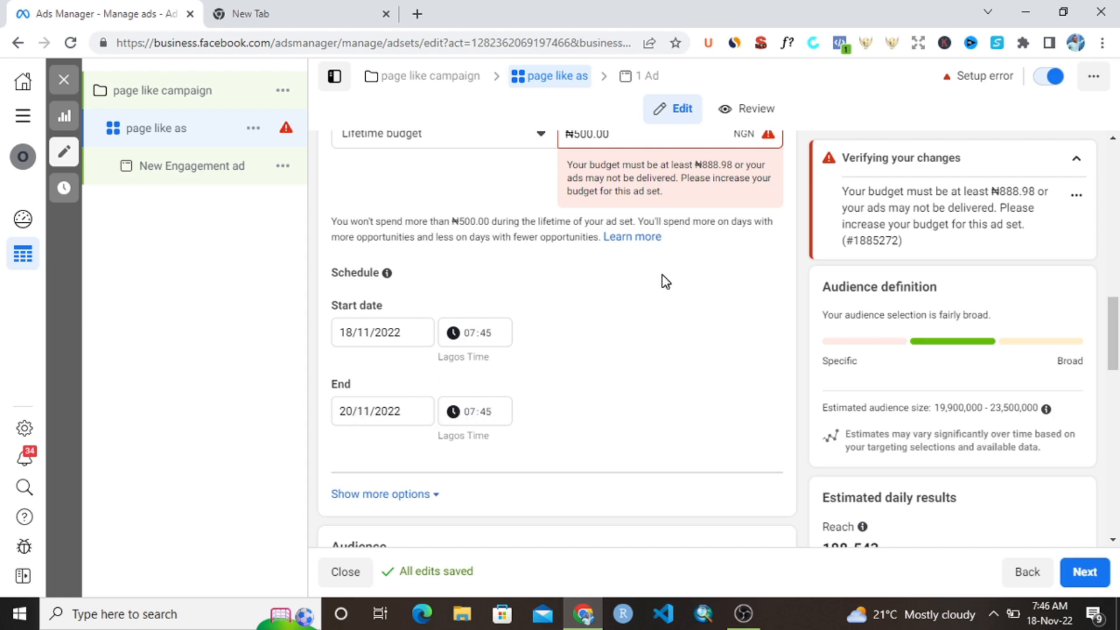
scroll(503, 409, up, 1)
scroll(374, 455, down, 1)
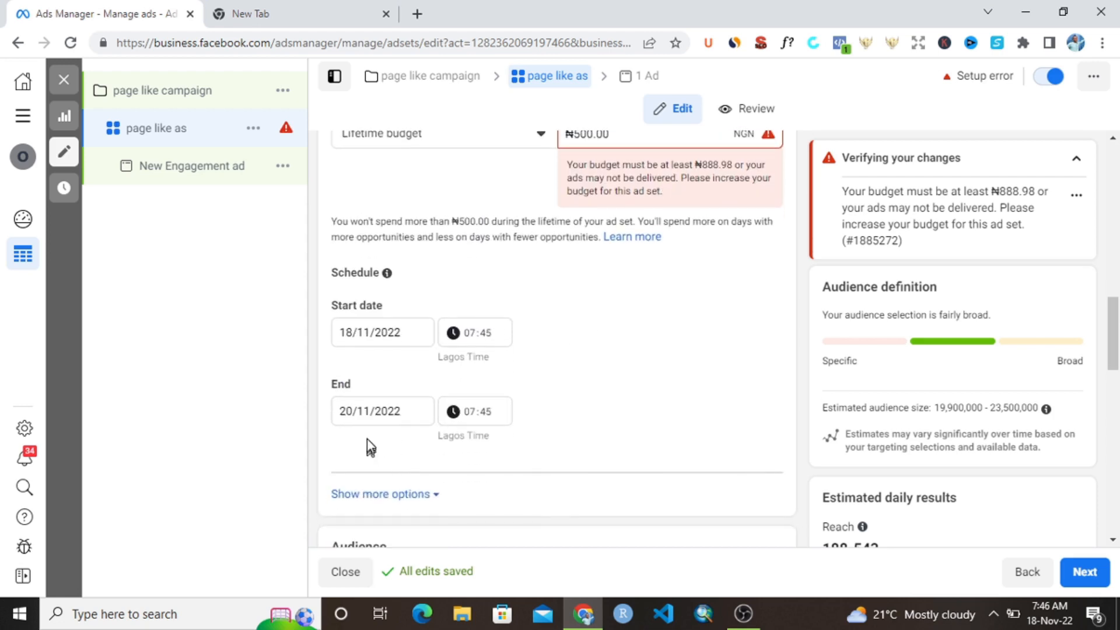
click(354, 410)
click(353, 411)
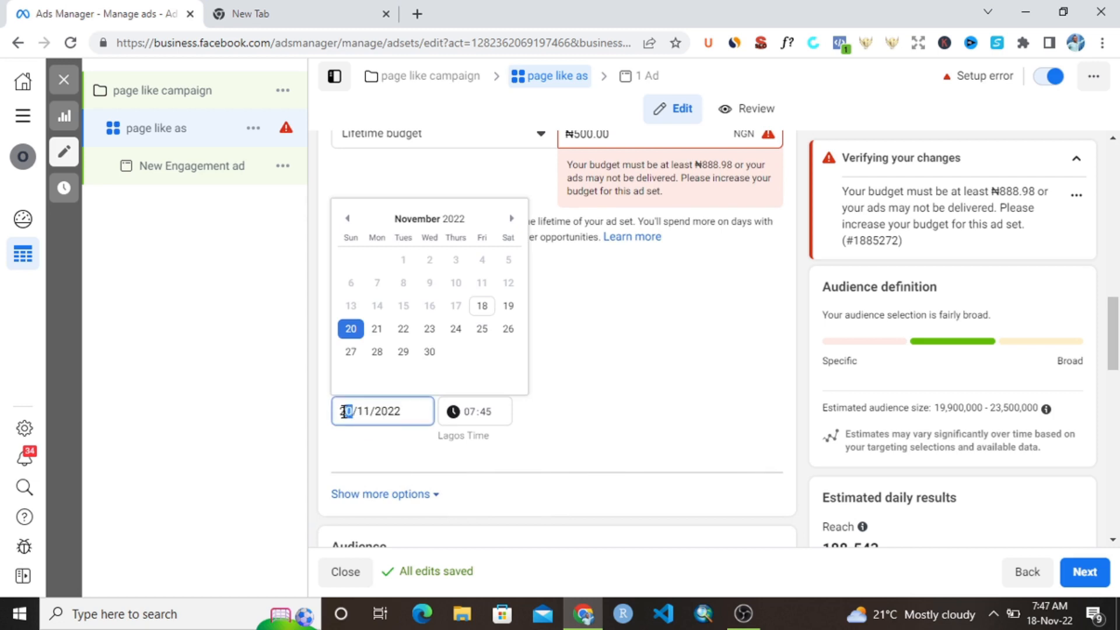
text(19)
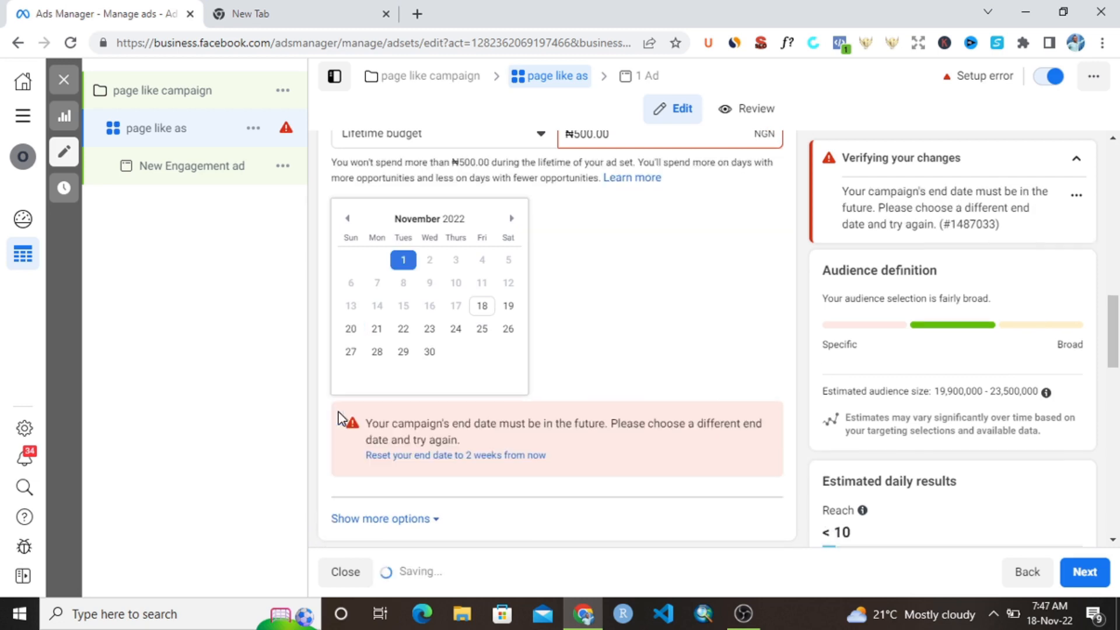
click(684, 316)
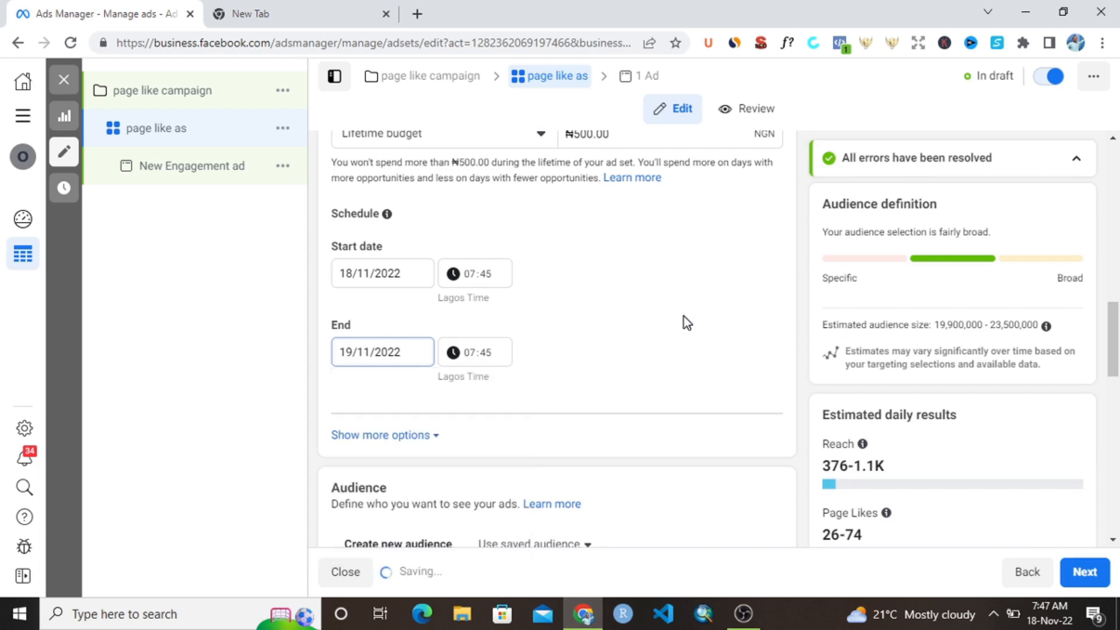
- Review the ad set's lifetime budget, start date and end date against the audience settings that follow
scroll(627, 372, up, 2)
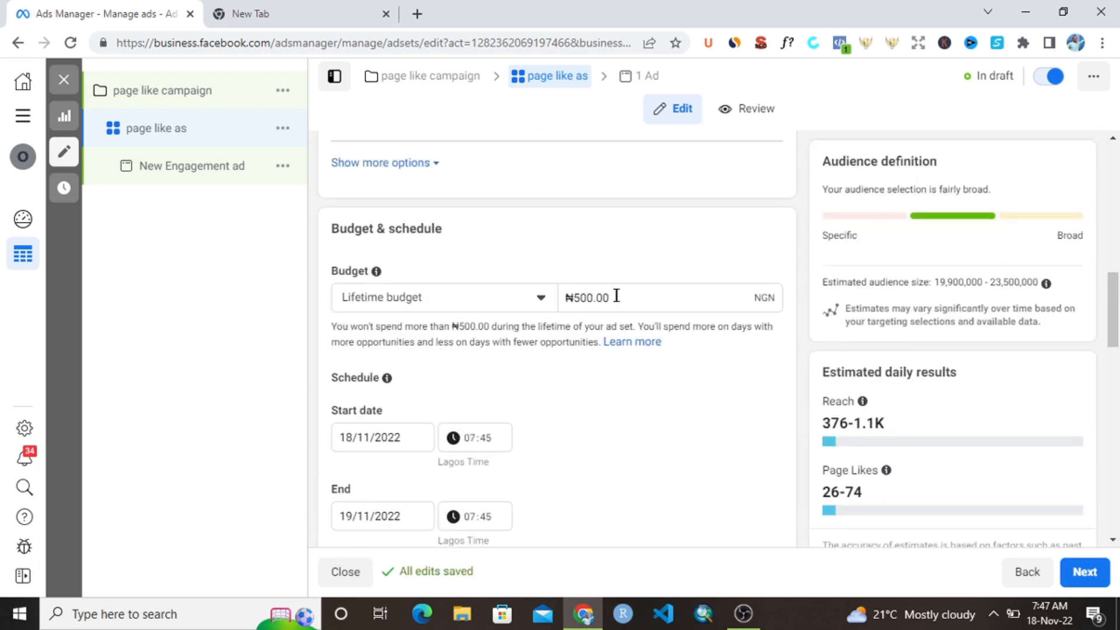
scroll(615, 470, down, 8)
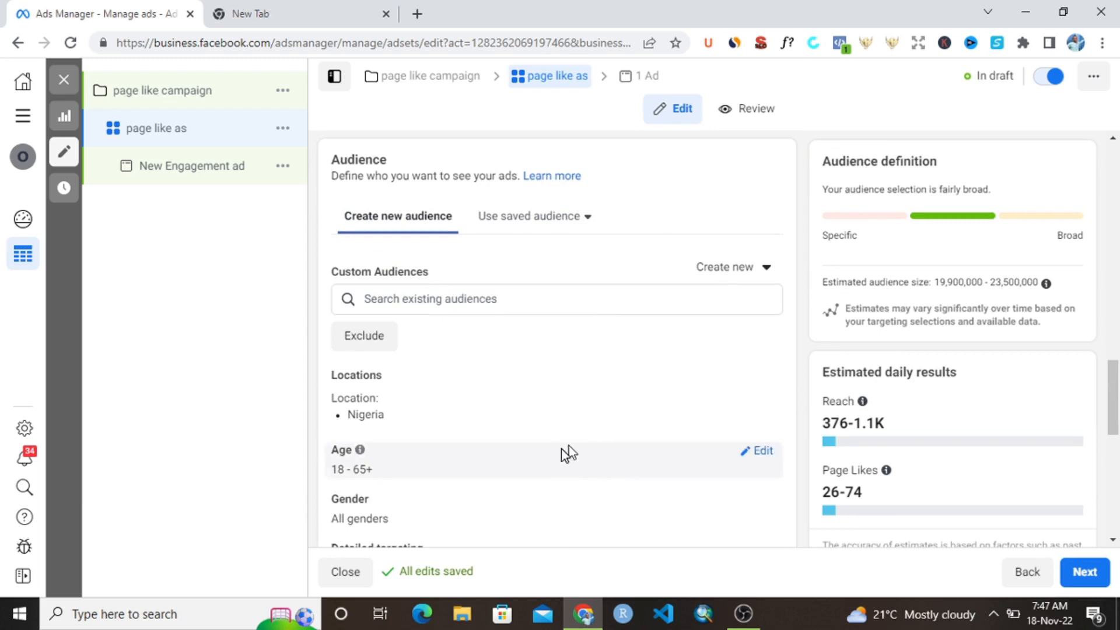
scroll(584, 388, up, 2)
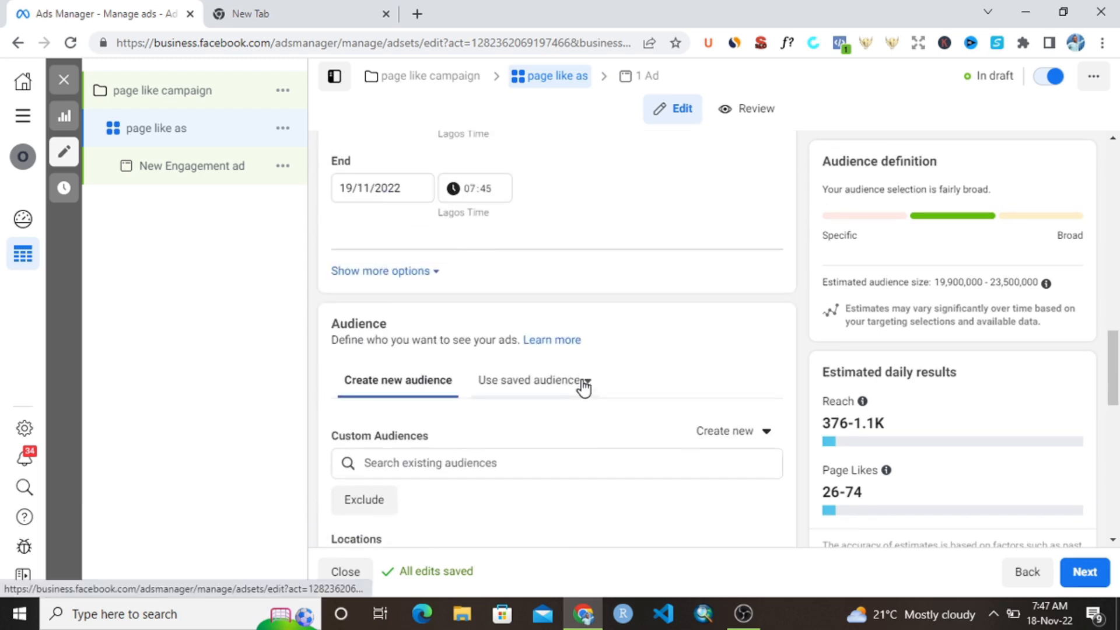
scroll(432, 306, up, 3)
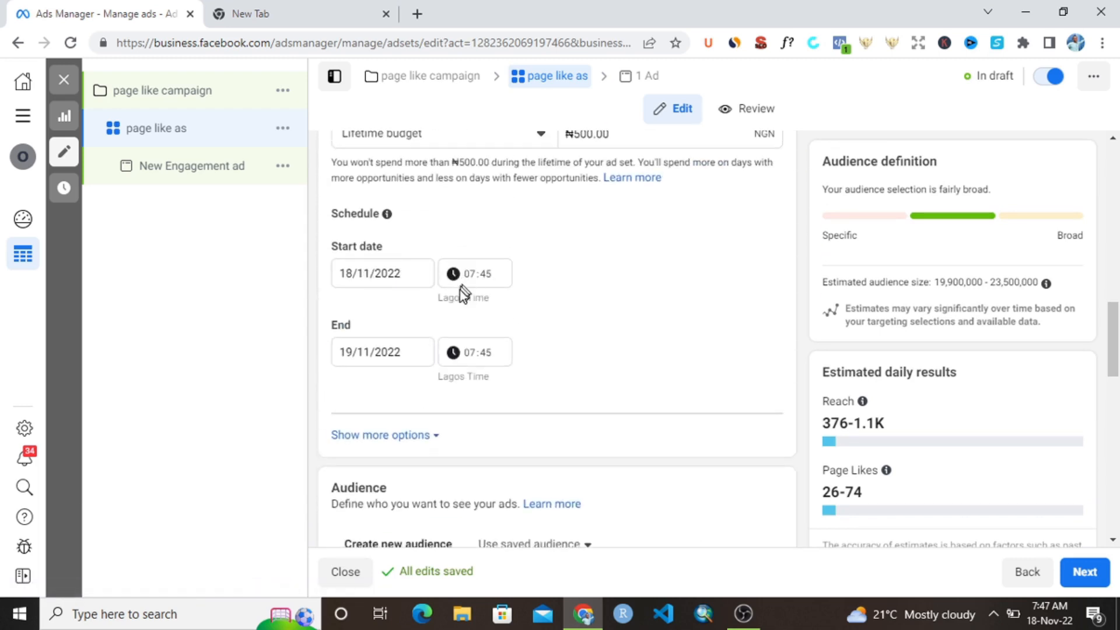
scroll(487, 296, down, 1)
scroll(490, 216, up, 2)
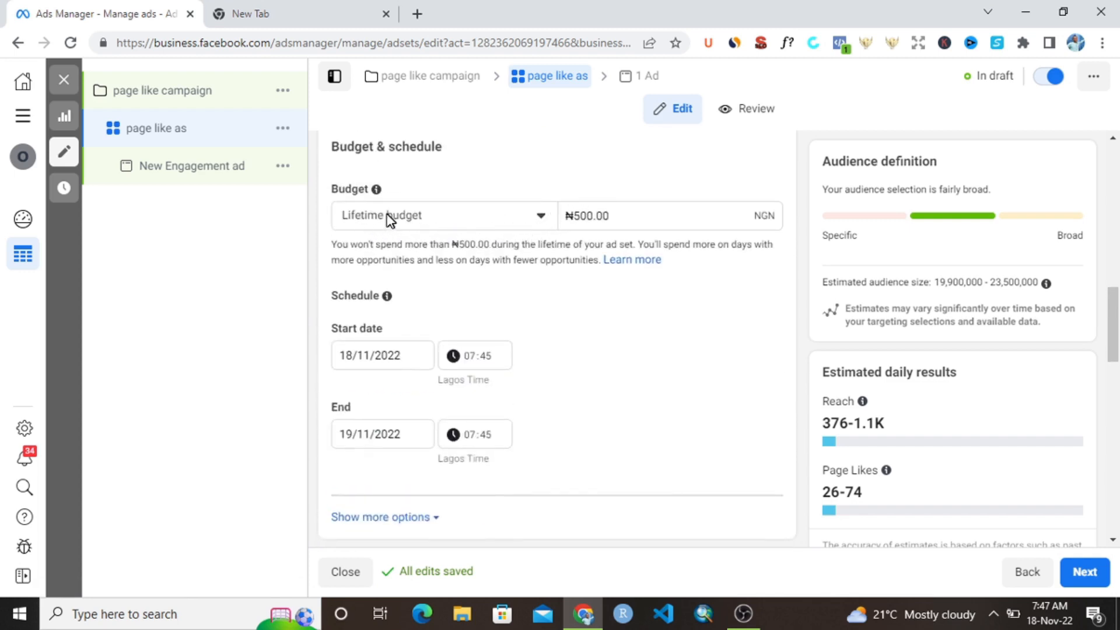
scroll(636, 245, down, 5)
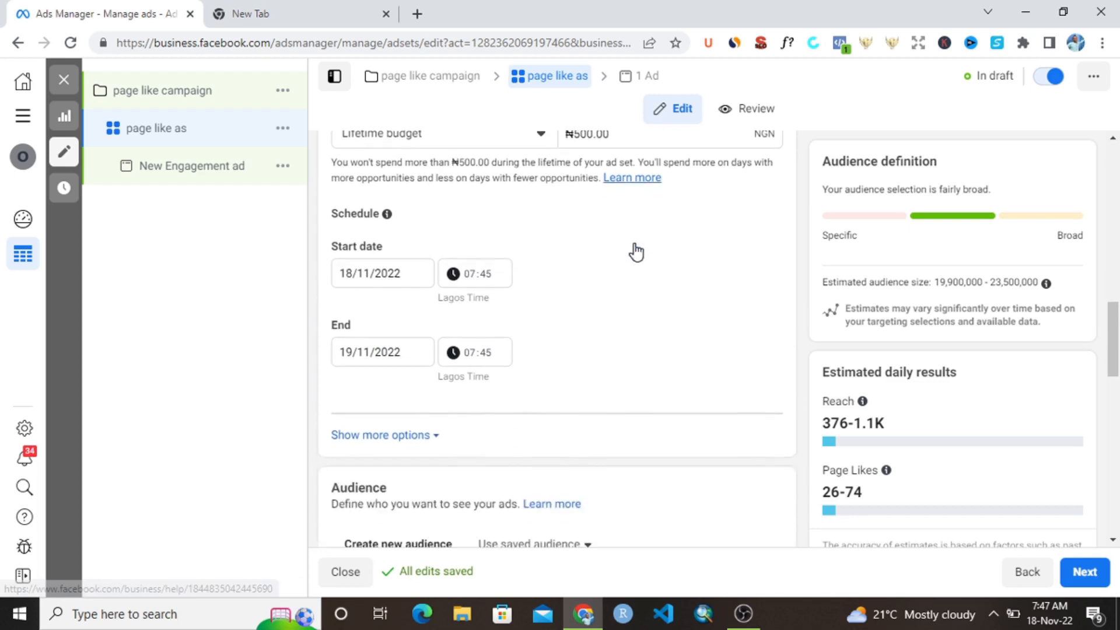
- Restrict the audience's location targeting to "People living in this location" for Nigeria
scroll(527, 308, down, 3)
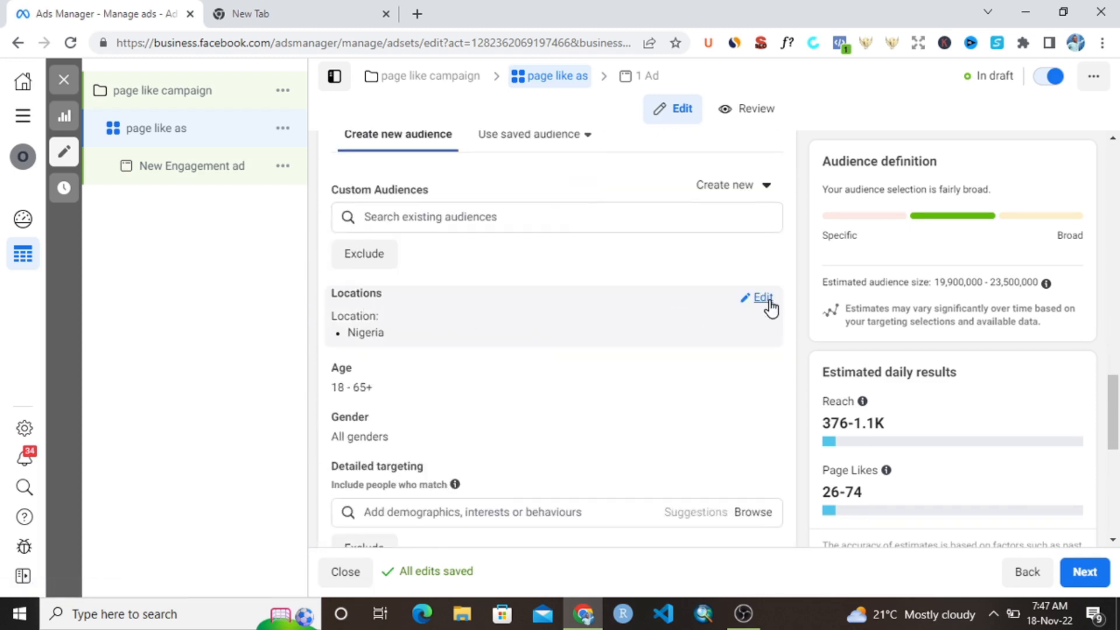
click(762, 300)
click(596, 327)
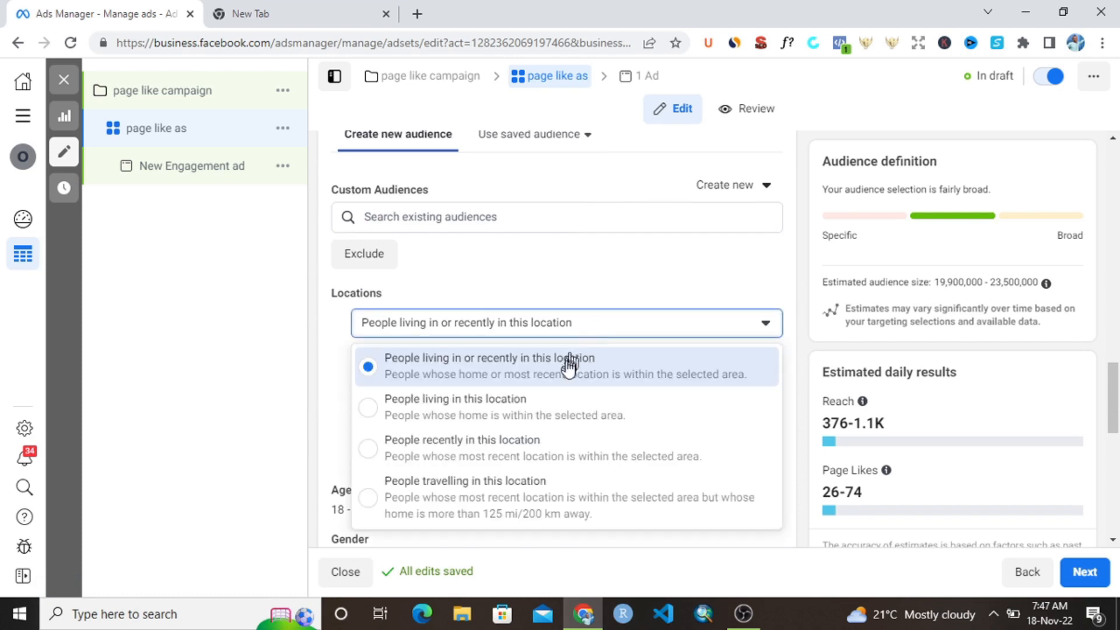
click(631, 399)
- Set the audience's age range to 20–50
scroll(633, 393, down, 3)
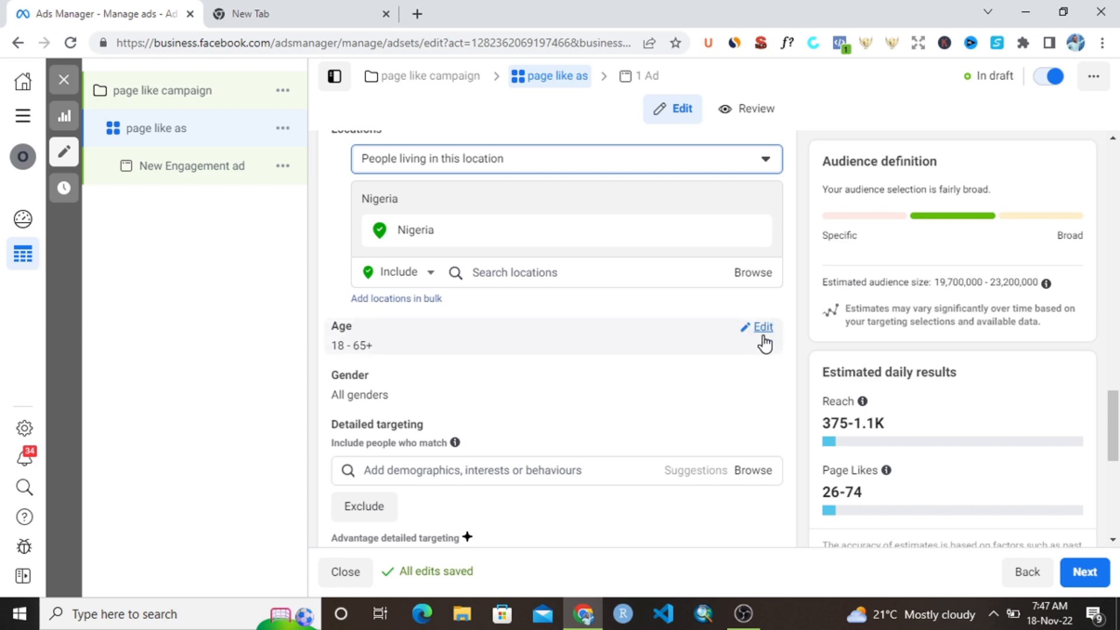
click(764, 329)
click(391, 359)
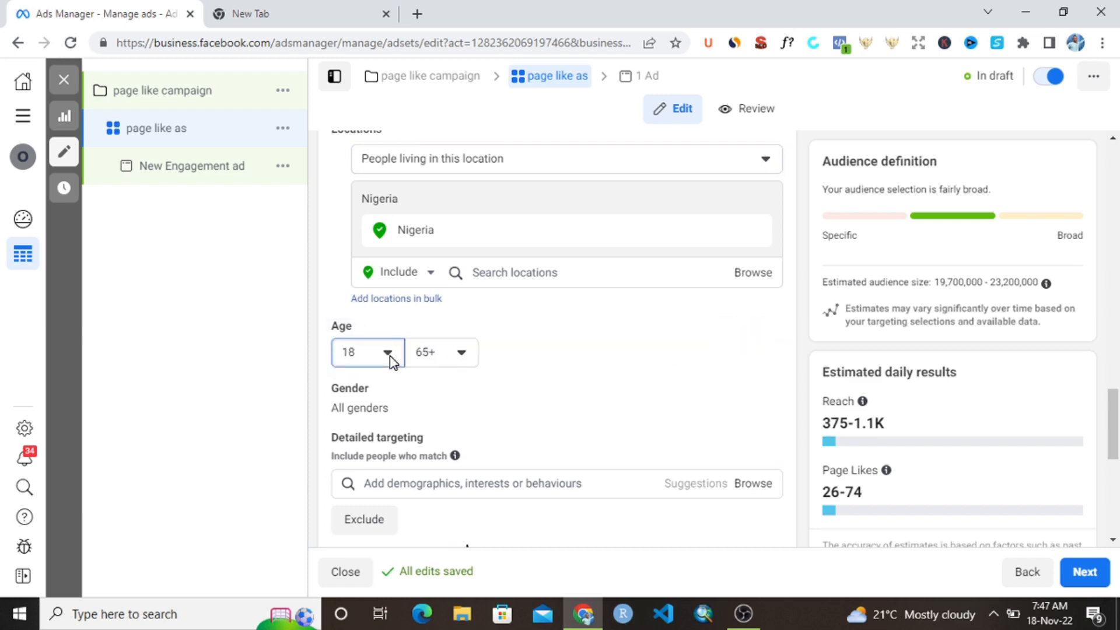
click(373, 320)
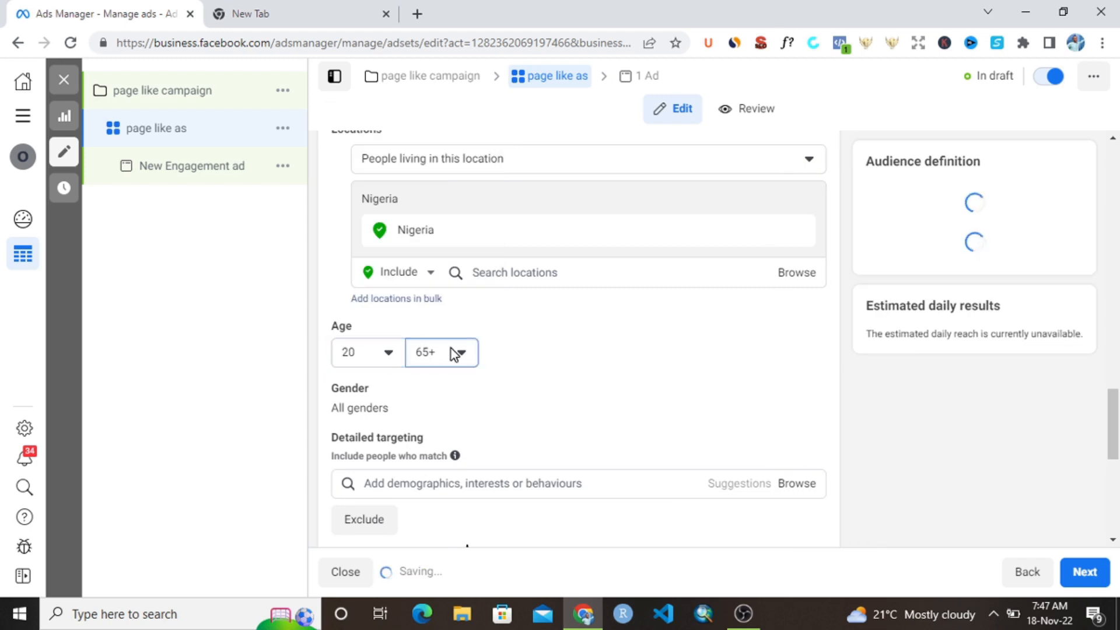
click(456, 353)
scroll(442, 250, up, 4)
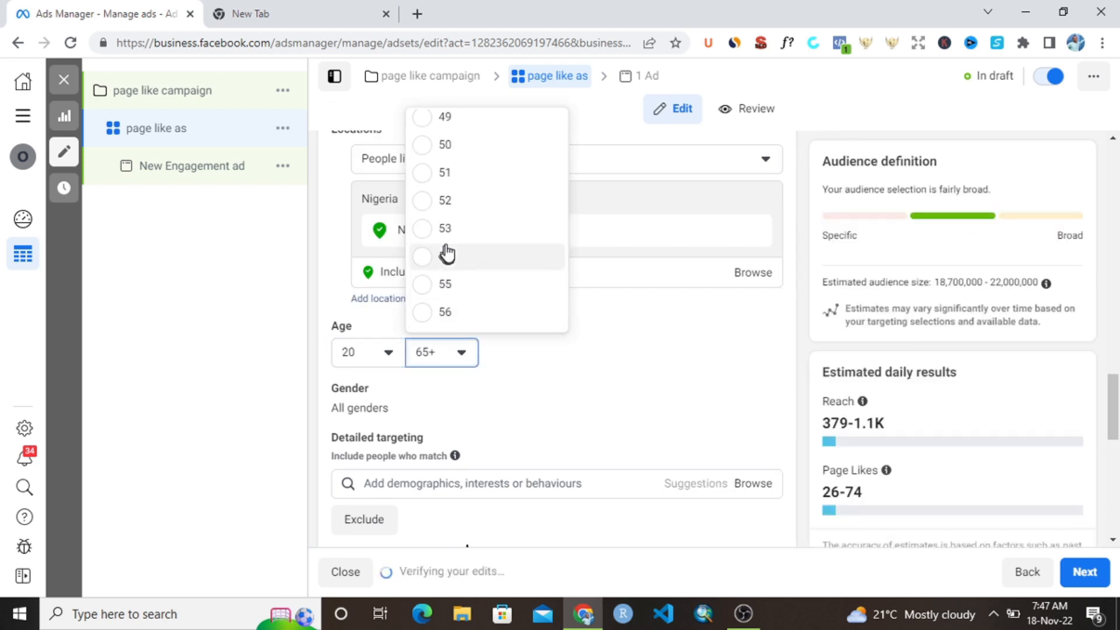
click(462, 149)
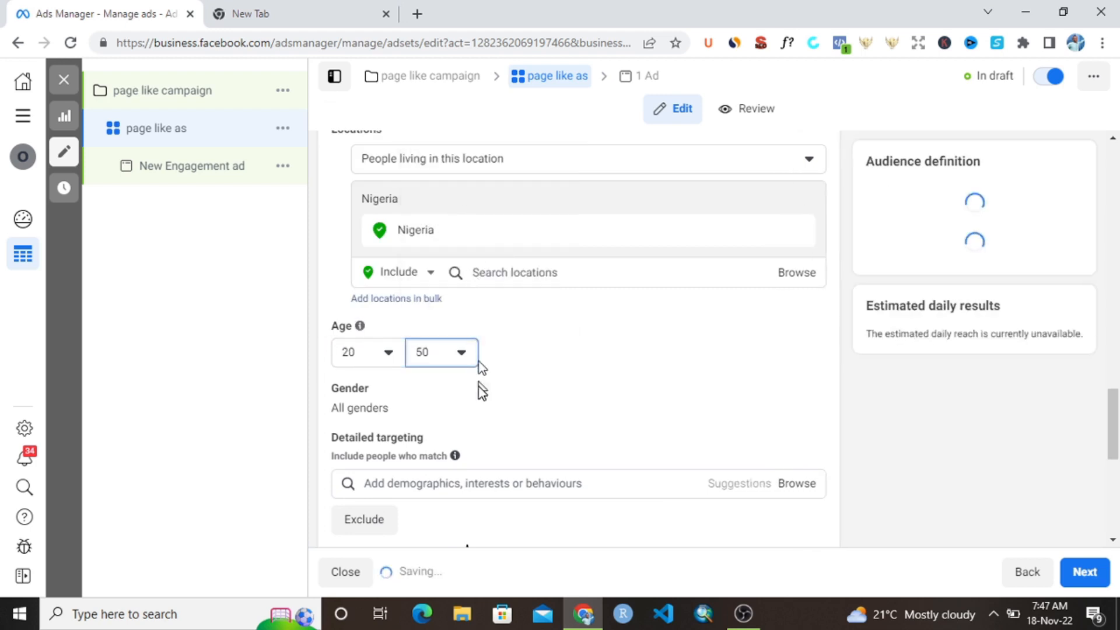
- Switch the ad set from Advantage+ placements to manual placements
scroll(482, 387, down, 1)
scroll(461, 411, down, 4)
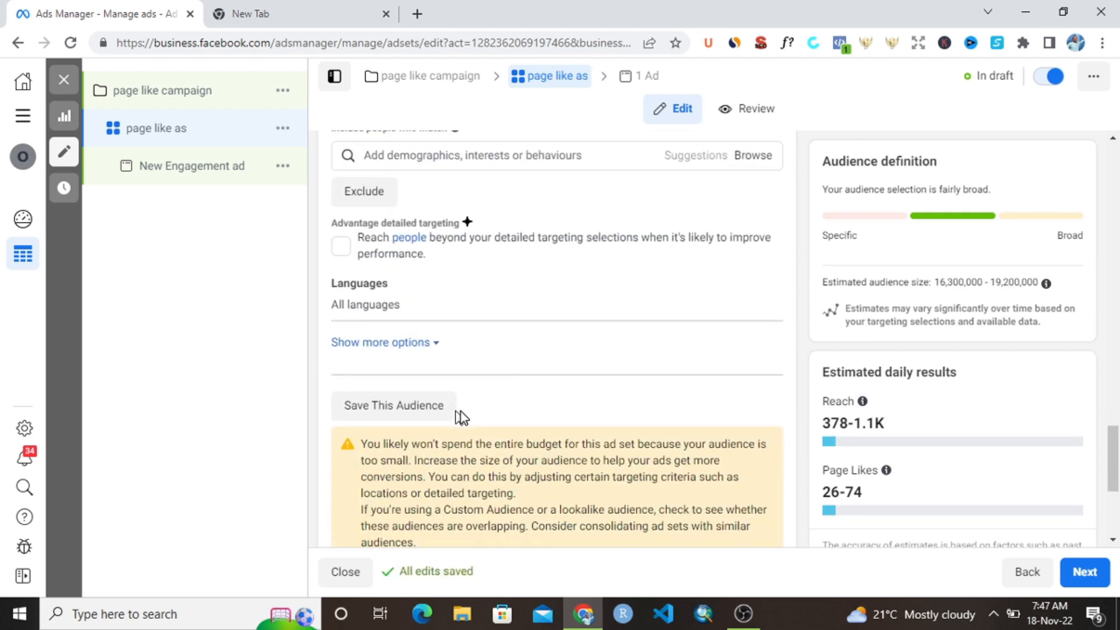
scroll(467, 413, down, 3)
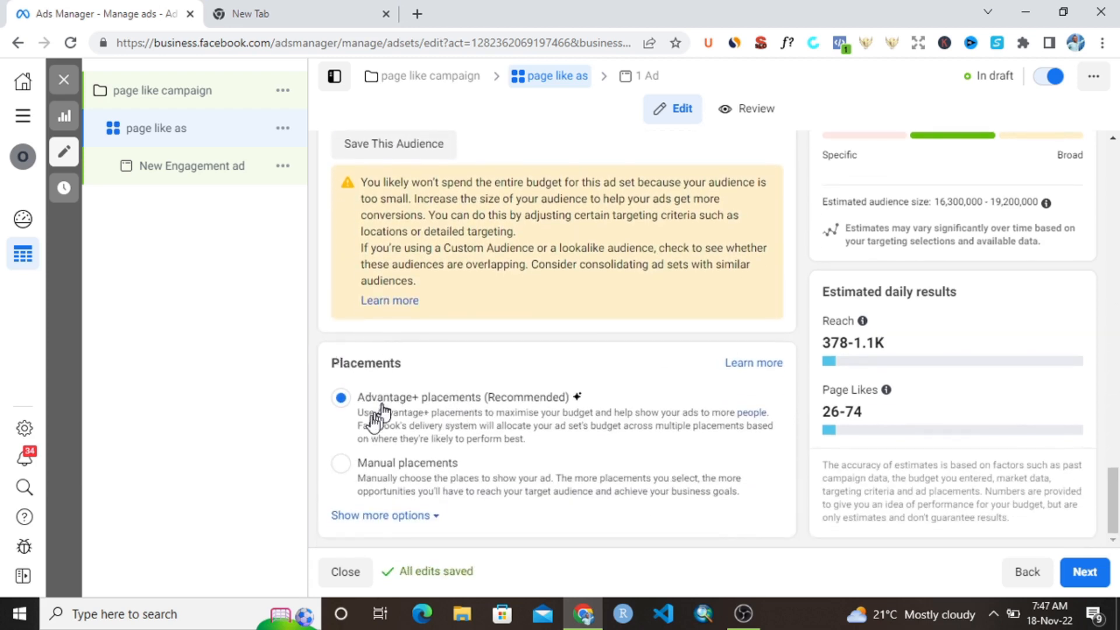
click(369, 465)
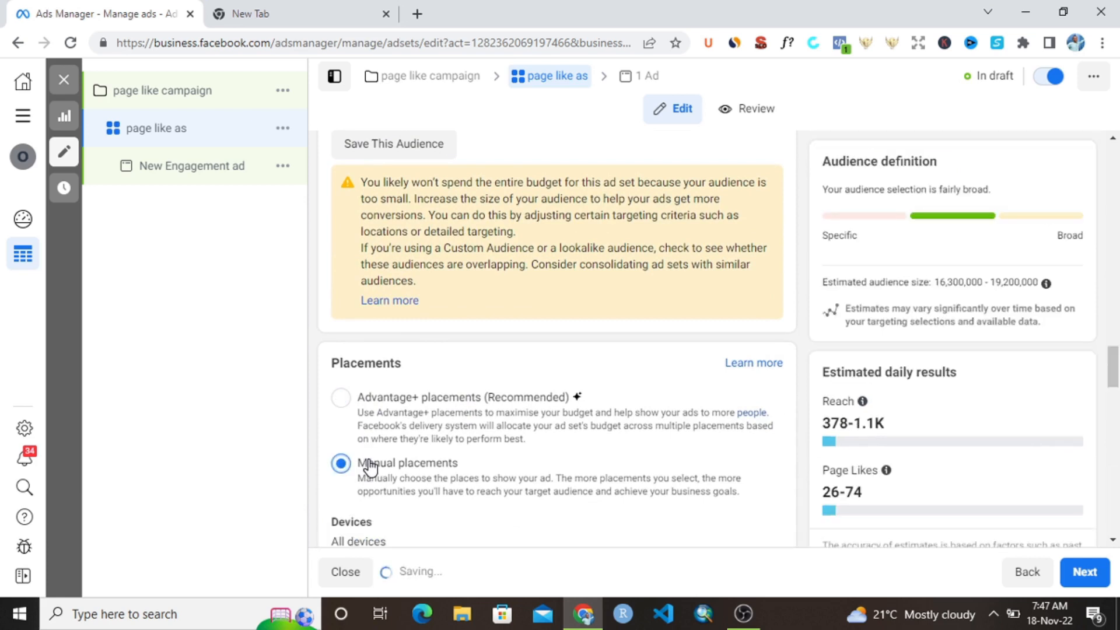
scroll(411, 474, down, 5)
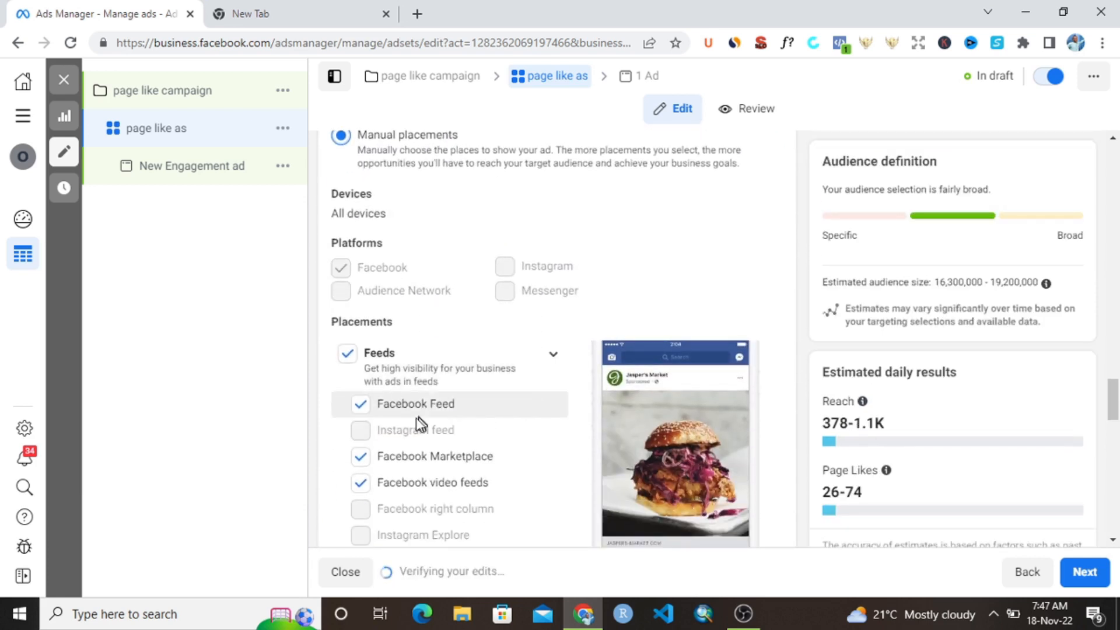
- Exclude the Facebook Marketplace placement, keeping Facebook Feed, Facebook video feeds and Facebook search results selected
click(361, 460)
click(366, 493)
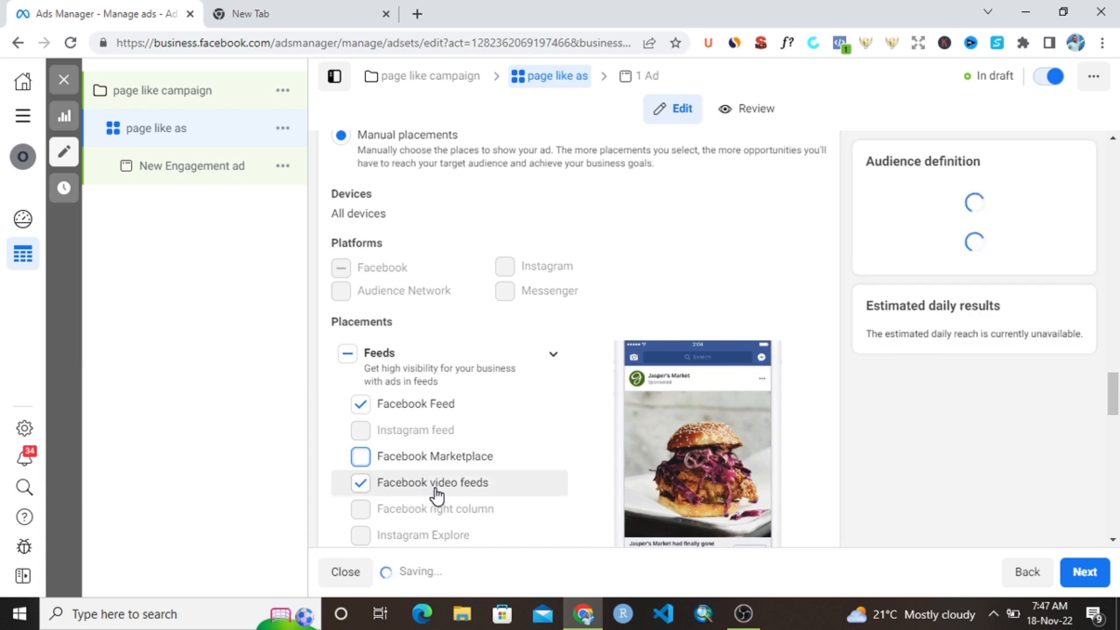
scroll(440, 488, down, 5)
scroll(445, 484, down, 5)
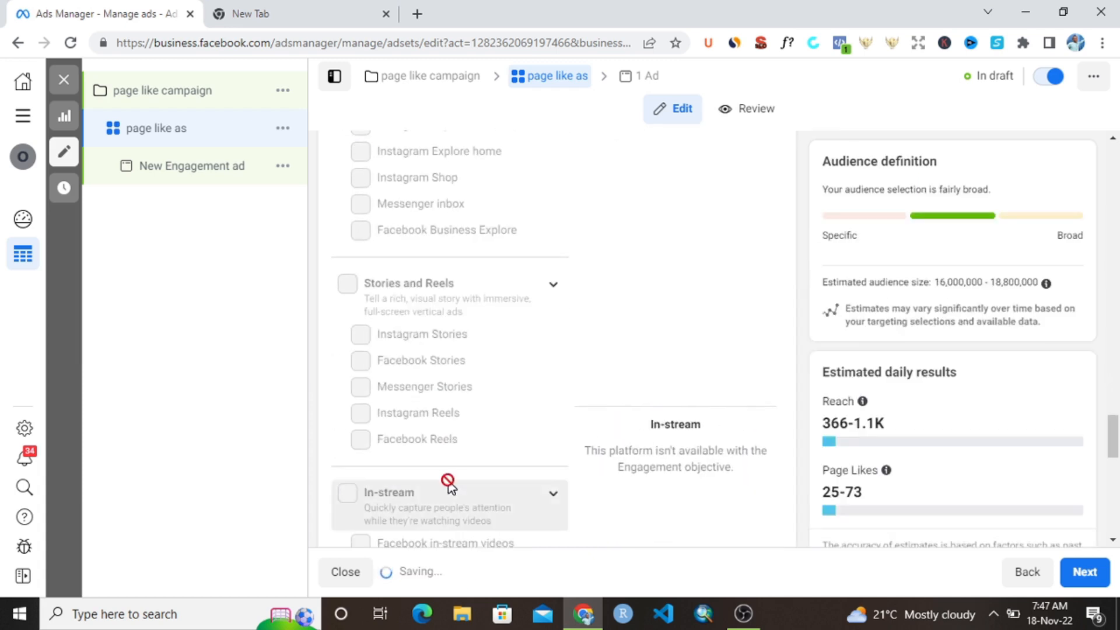
click(360, 472)
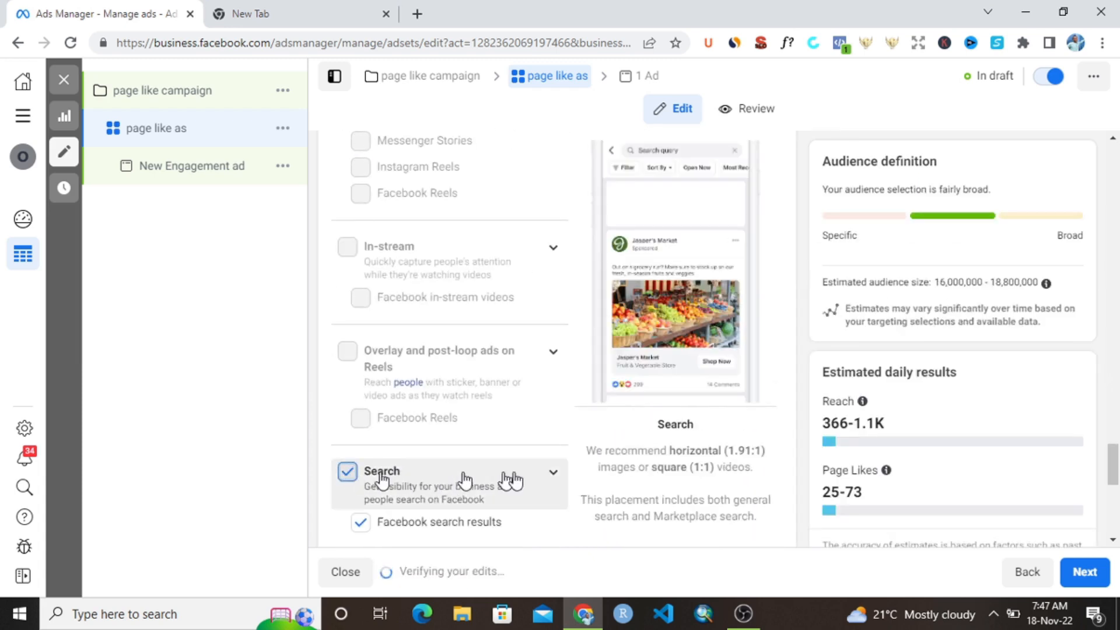
scroll(546, 476, down, 7)
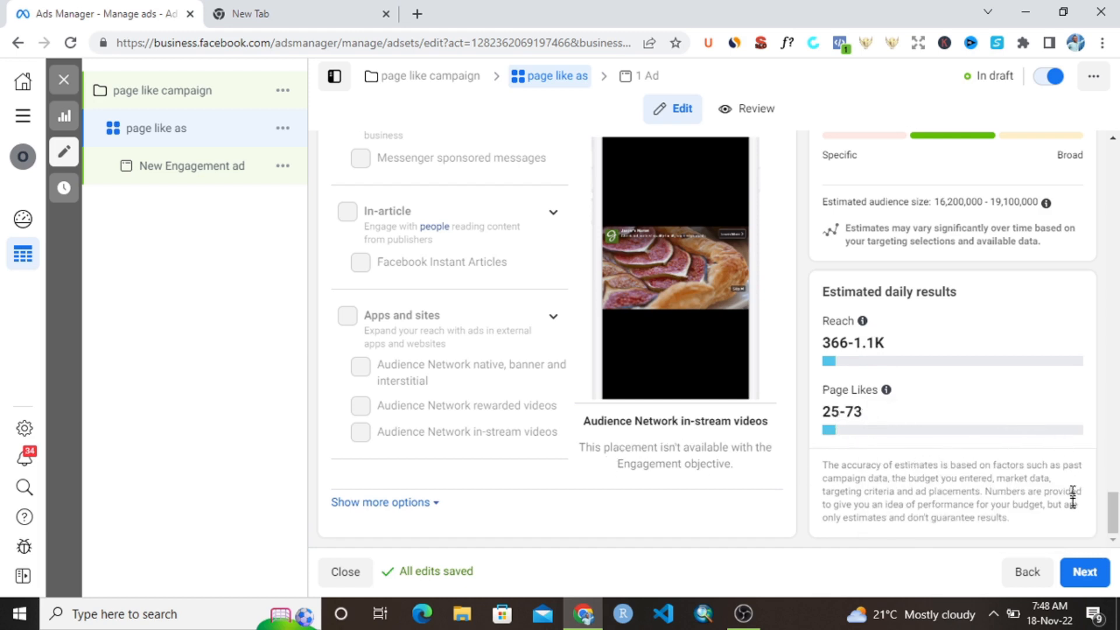
- Proceed from the ad set to its ad and rename the ad "page like"
click(1087, 572)
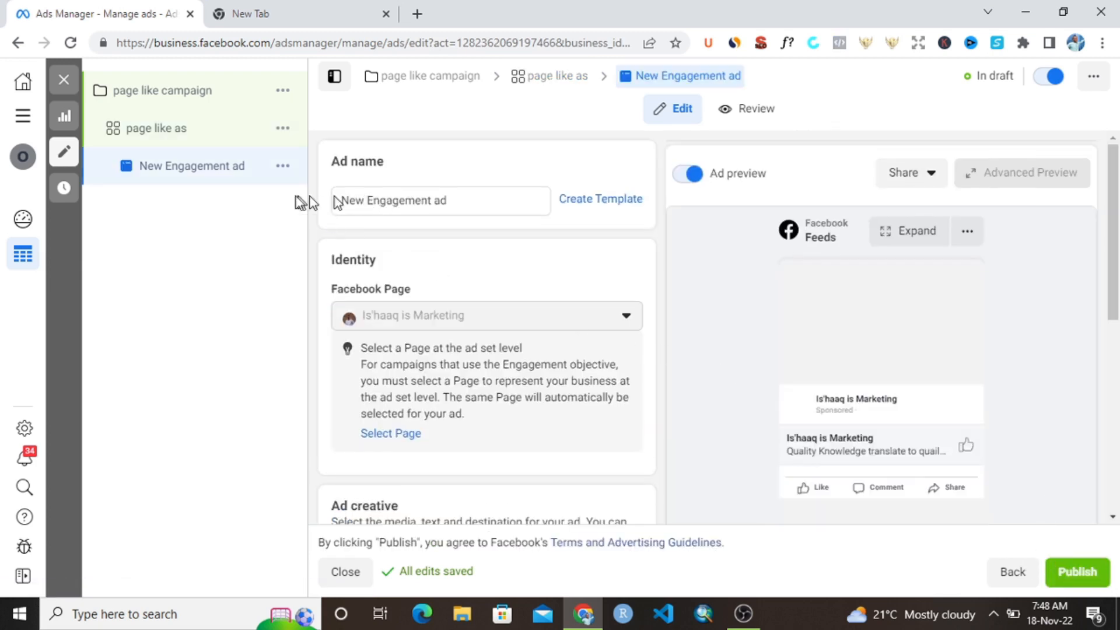
click(408, 200)
triple_click(408, 200)
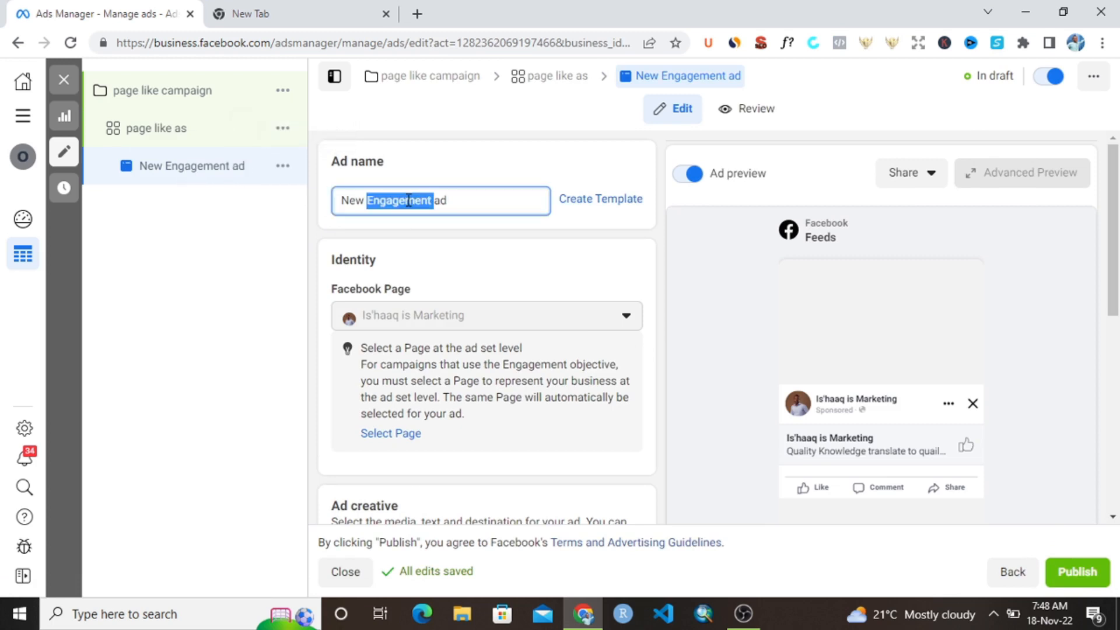
text(pa)
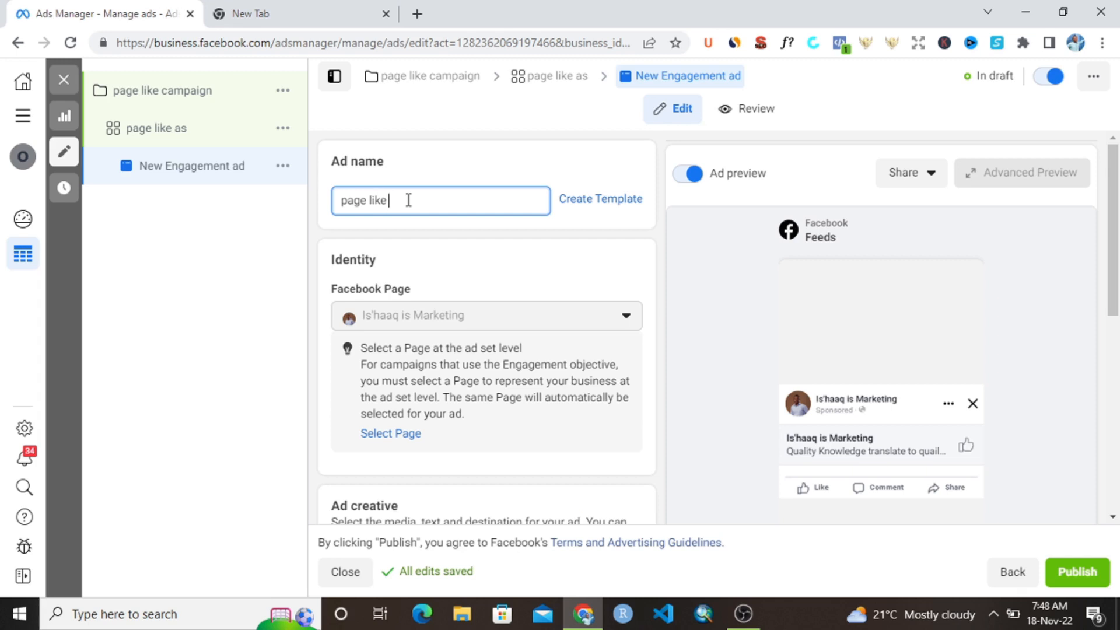
text(ge like)
click(580, 249)
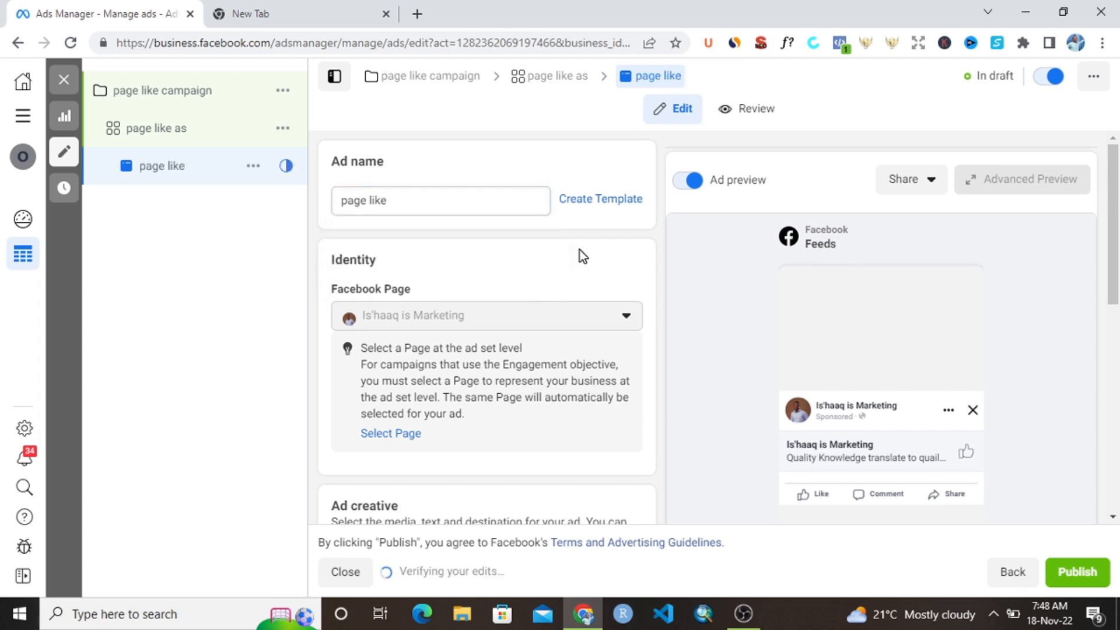
- Choose the 1800 × 1350 "breaking news (2).png" from the account images as the ad's media and continue to cropping
scroll(522, 392, down, 5)
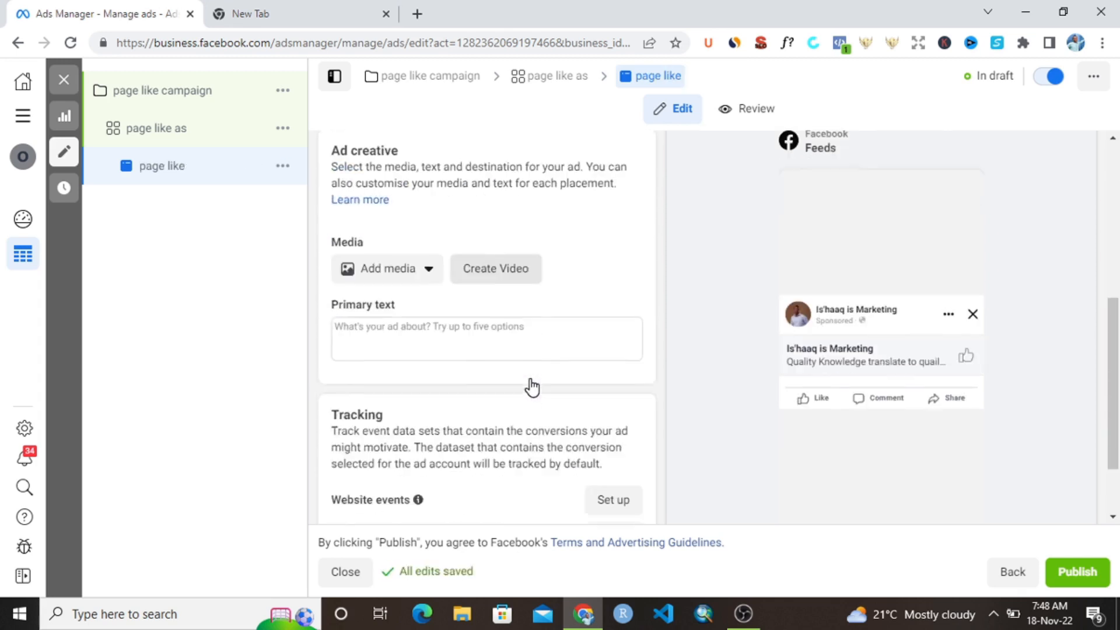
scroll(532, 387, down, 1)
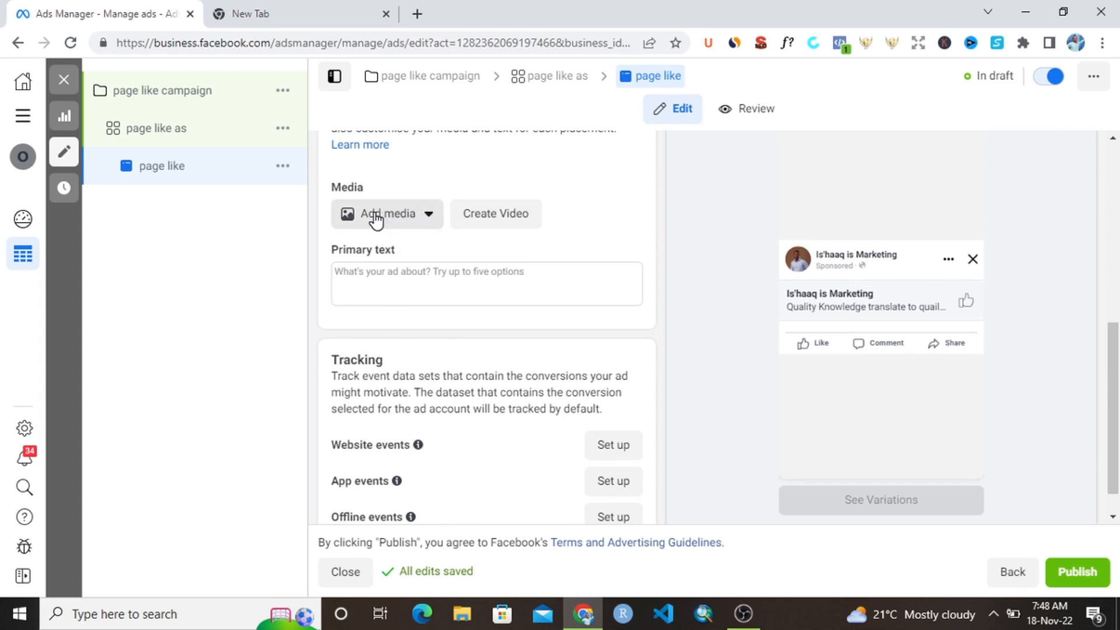
click(429, 218)
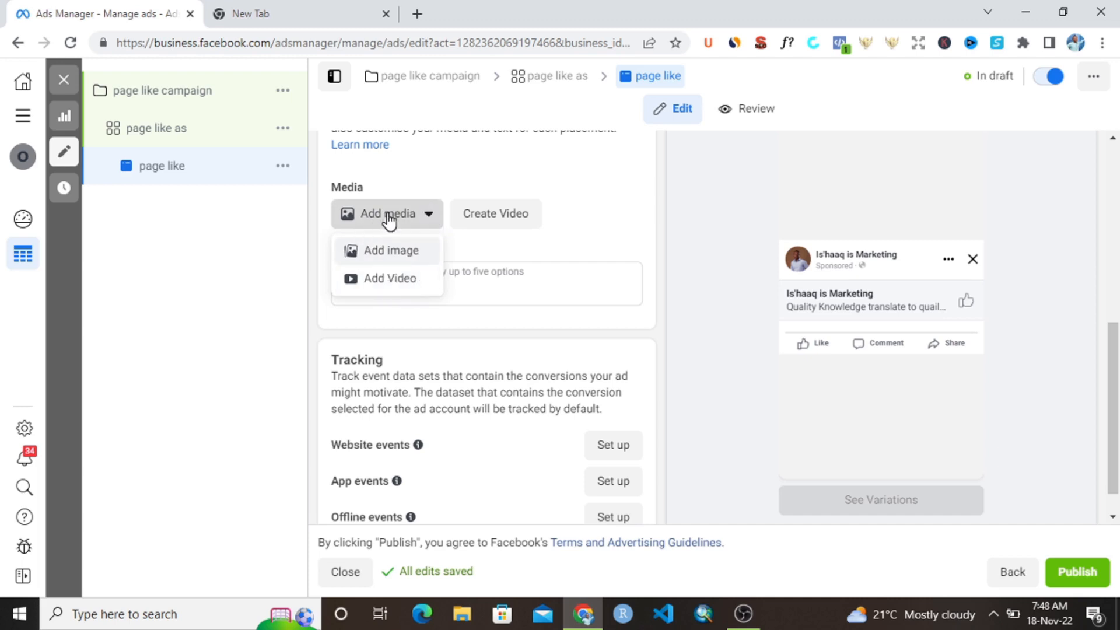
click(390, 249)
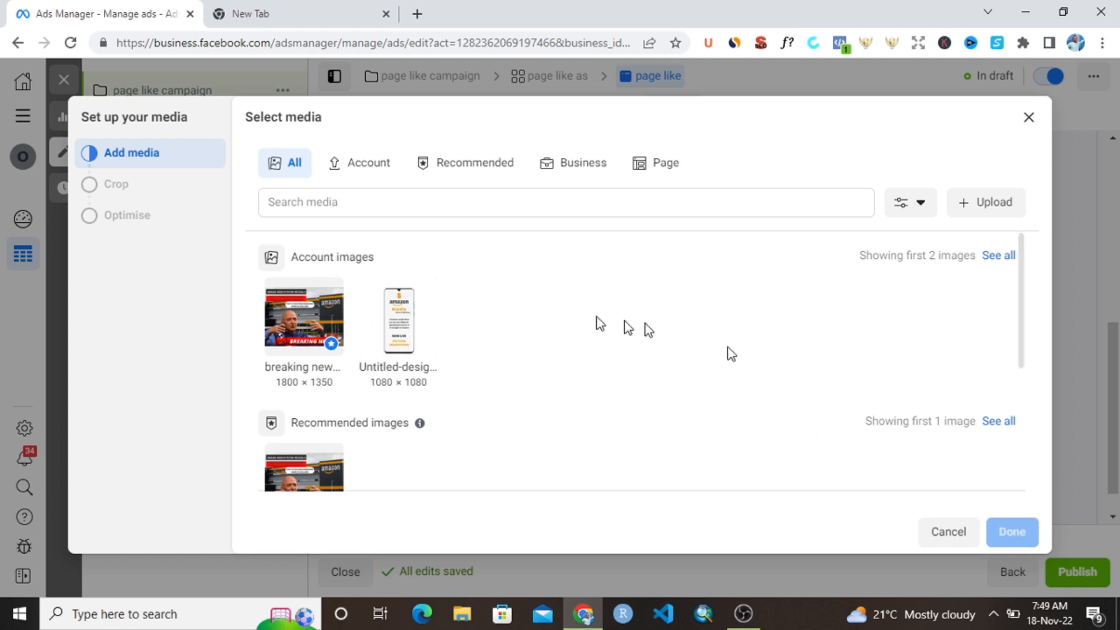
click(1005, 204)
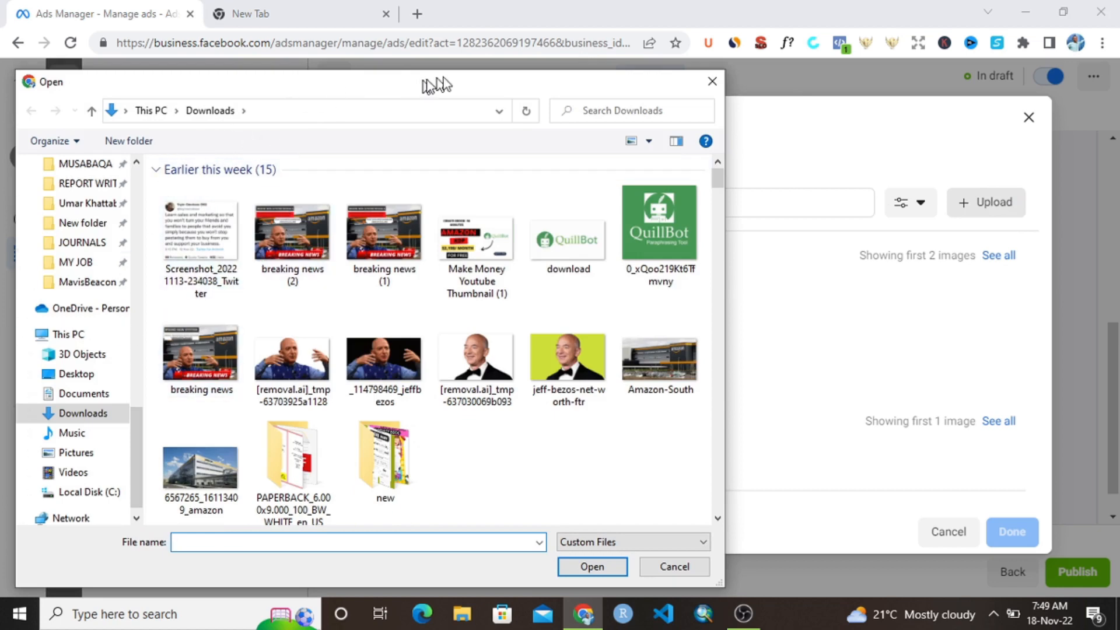
click(711, 83)
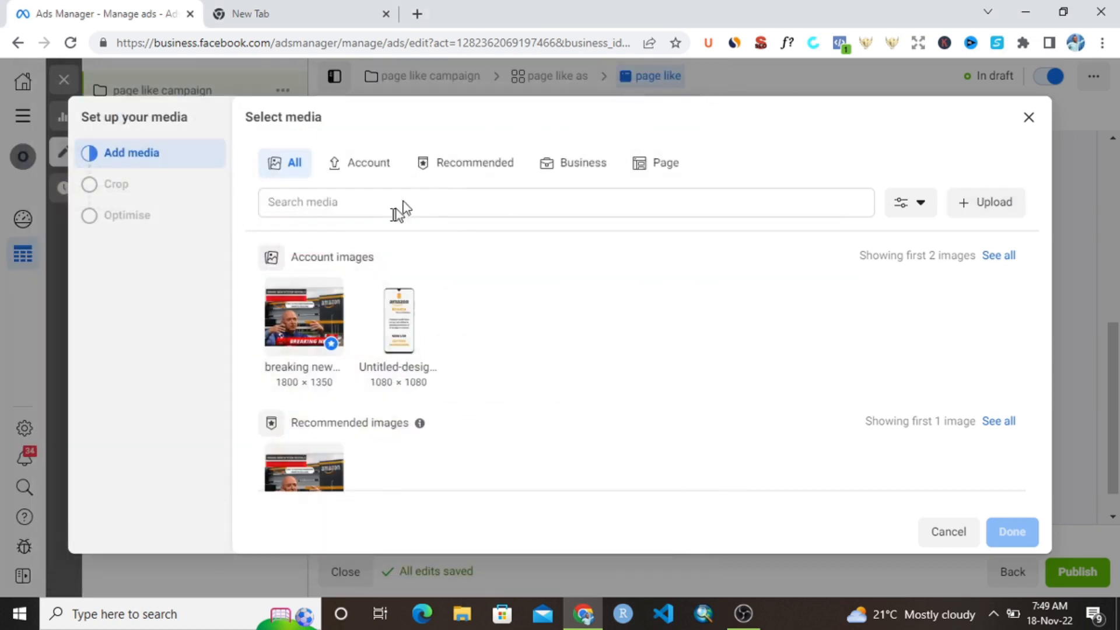
click(318, 327)
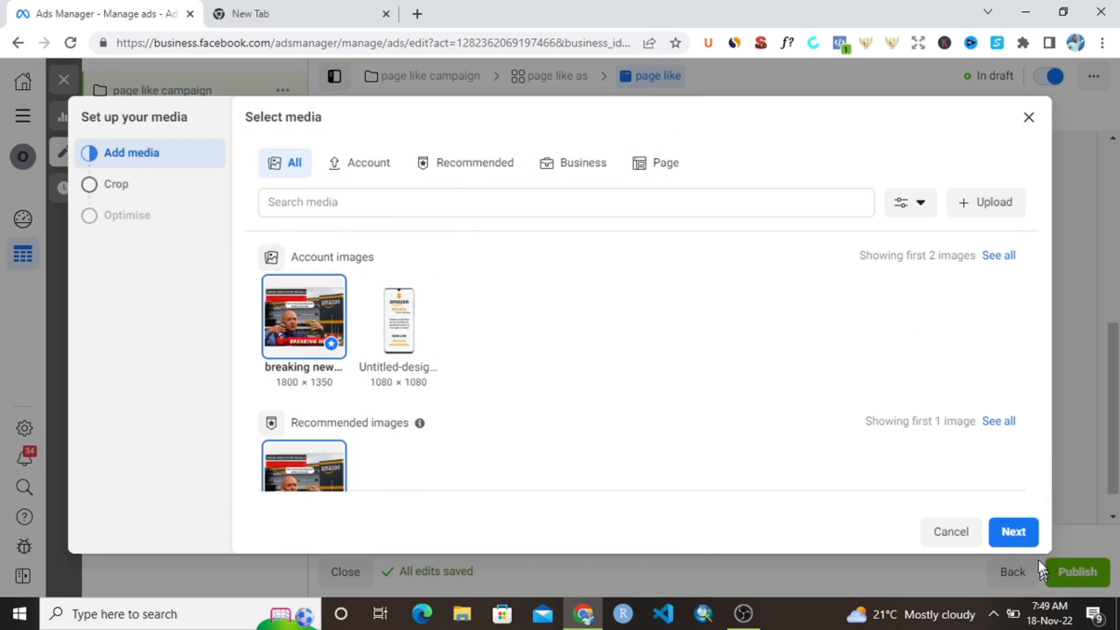
click(1016, 534)
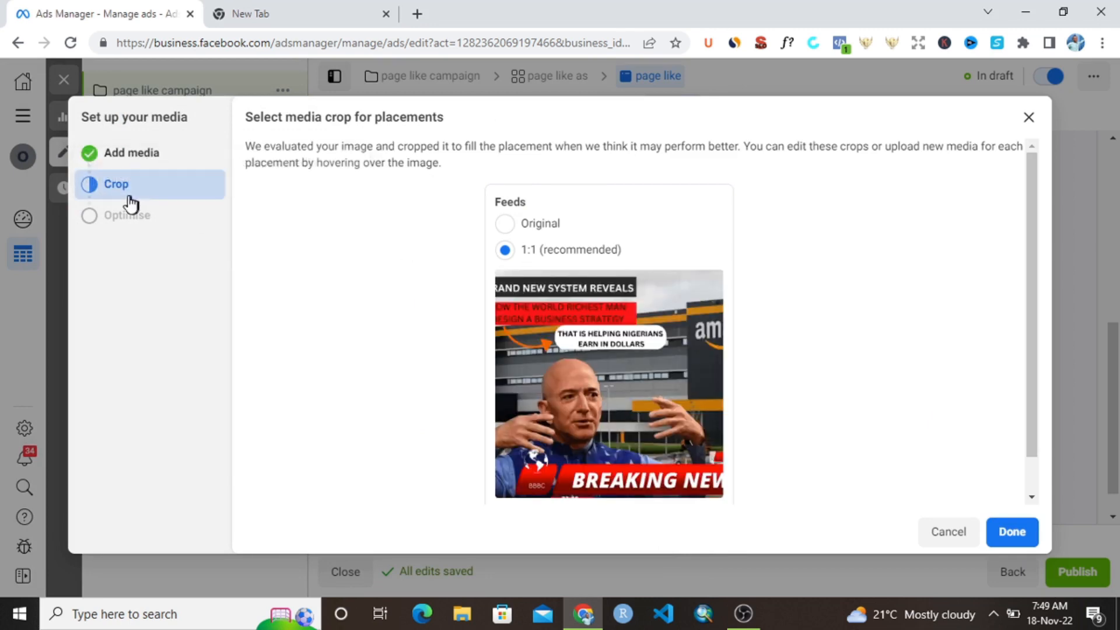
- Keep the image's Original crop for Feeds, finish the media setup and dismiss the recommendation
click(506, 224)
scroll(625, 403, down, 3)
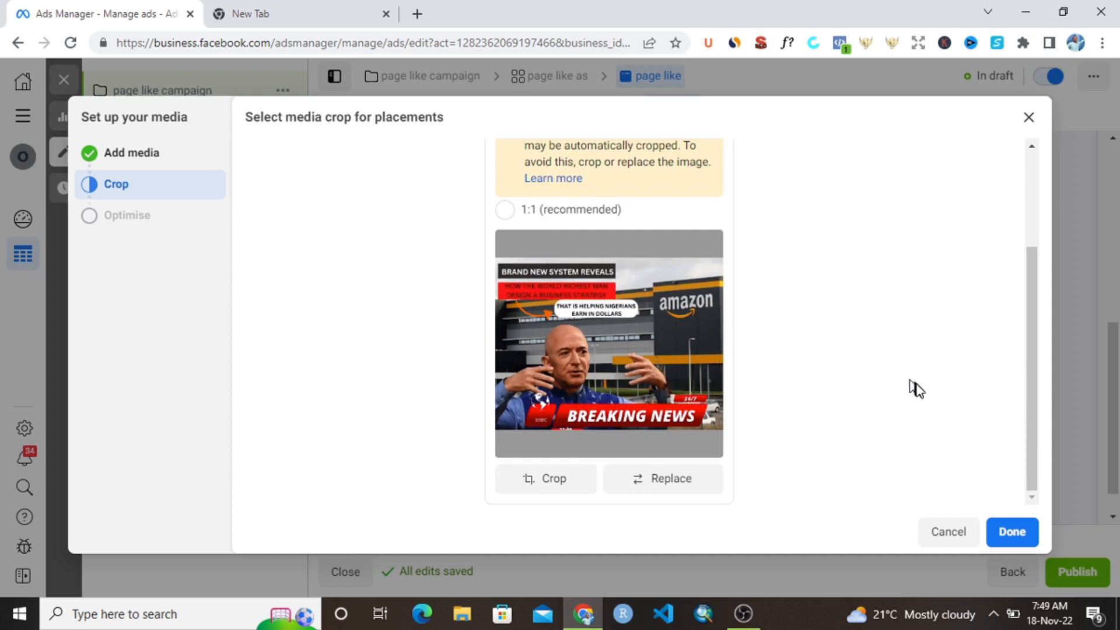
click(1013, 532)
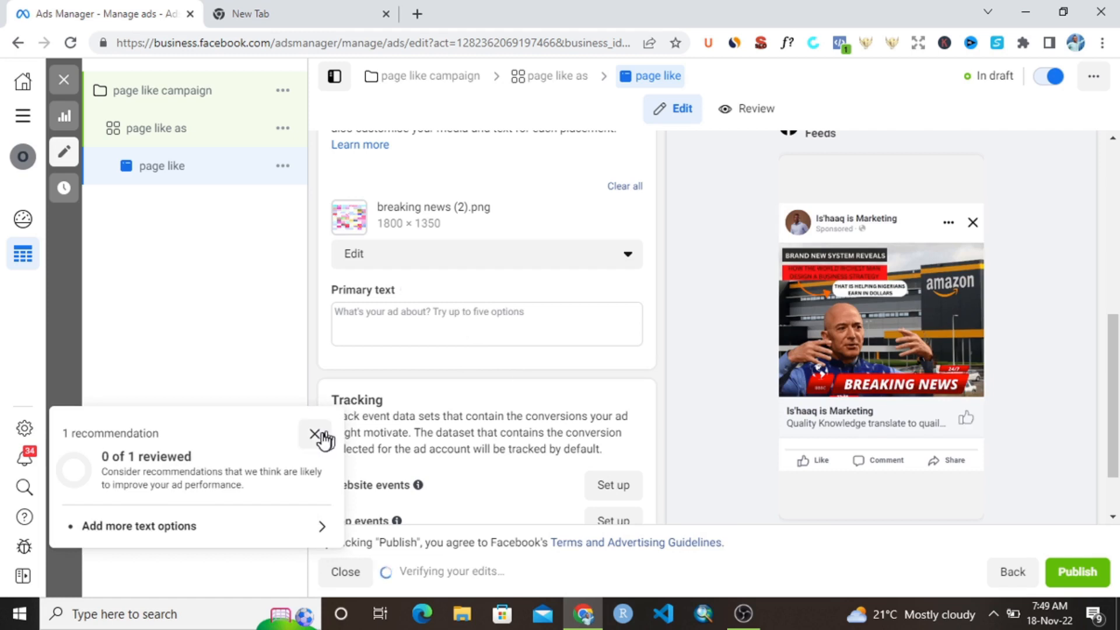
click(315, 433)
- Enter "Are you interested in starting an amazon kindle direct publishing?" as the ad's primary text
click(412, 320)
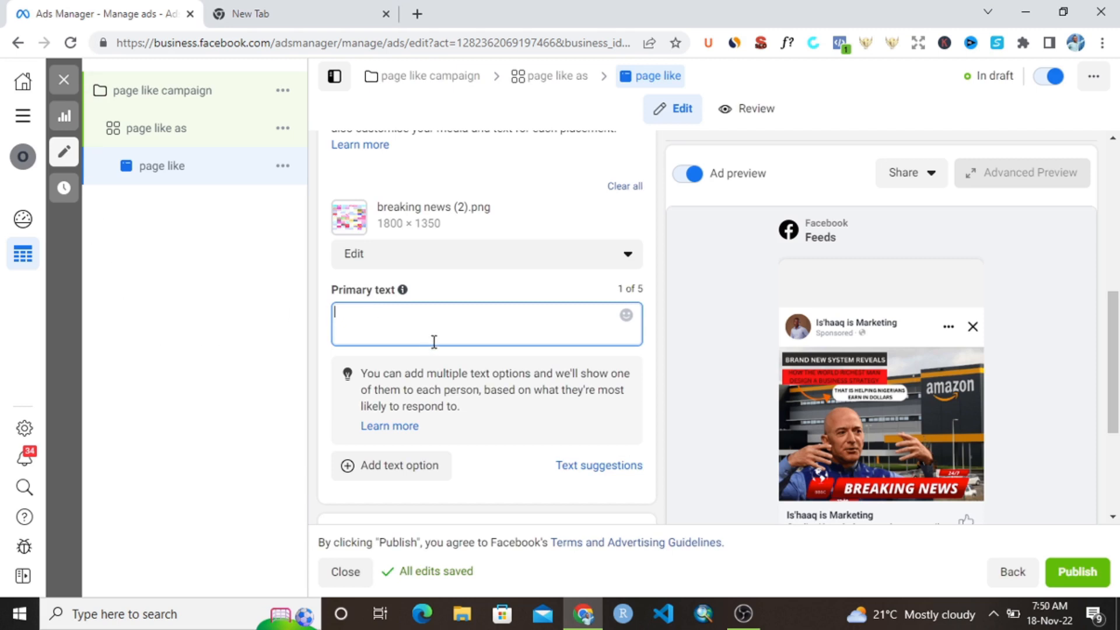
text(Are y)
key(BackSpace)
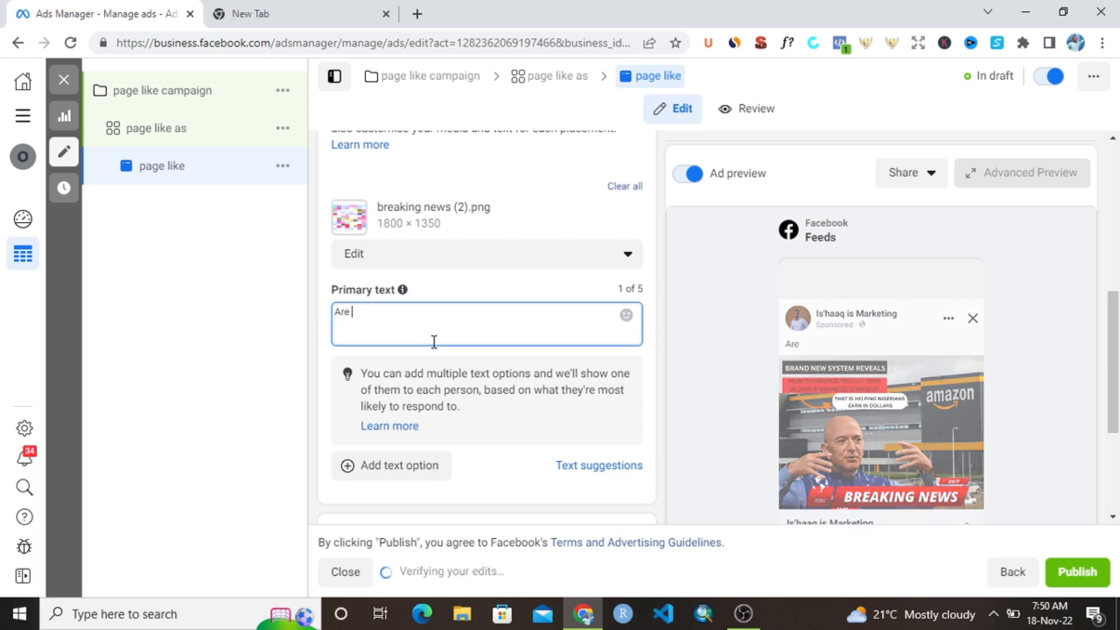
text(you i)
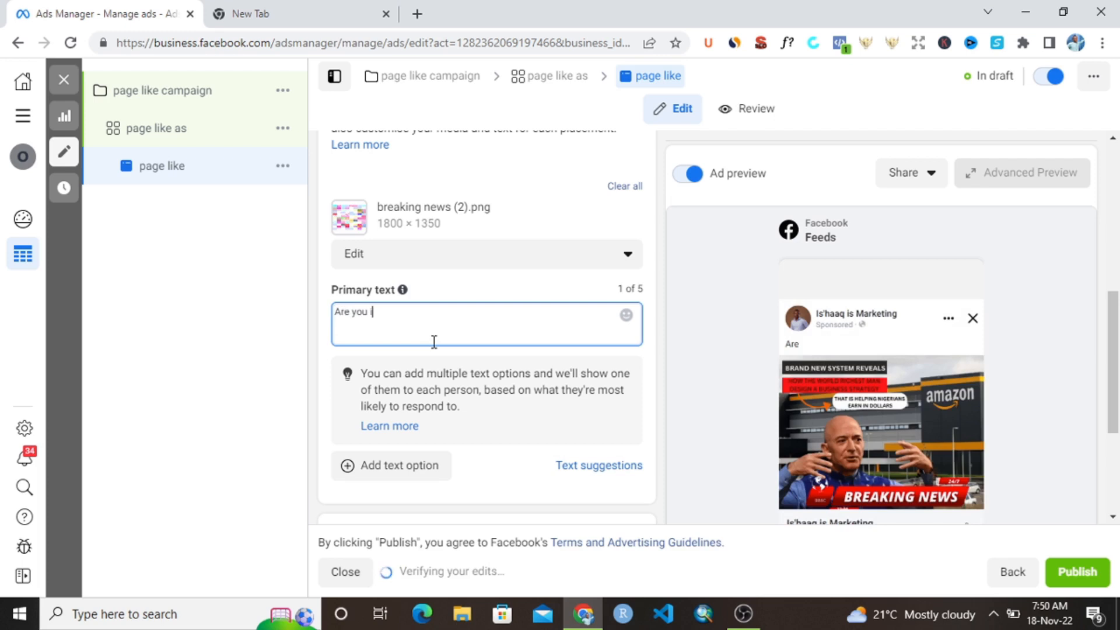
text(nter)
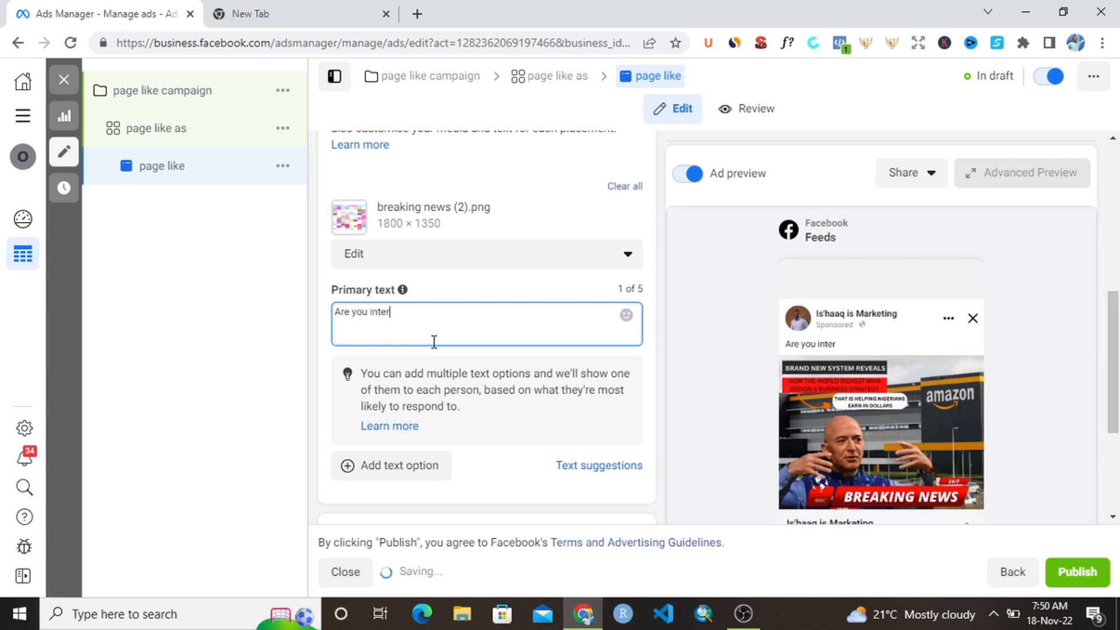
text(ested in star)
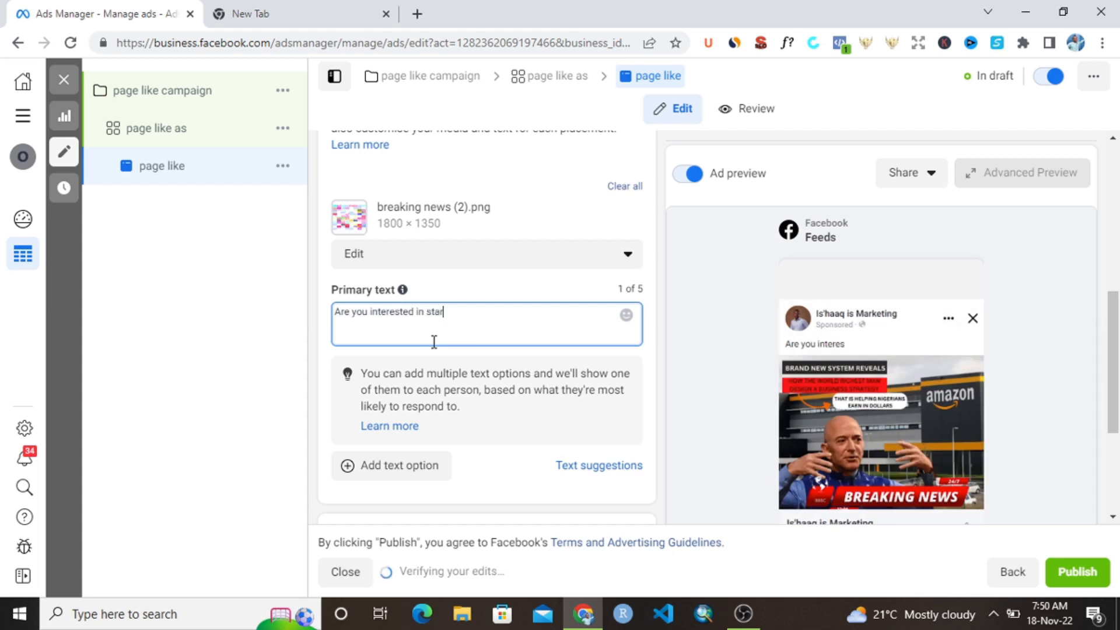
text(ting )
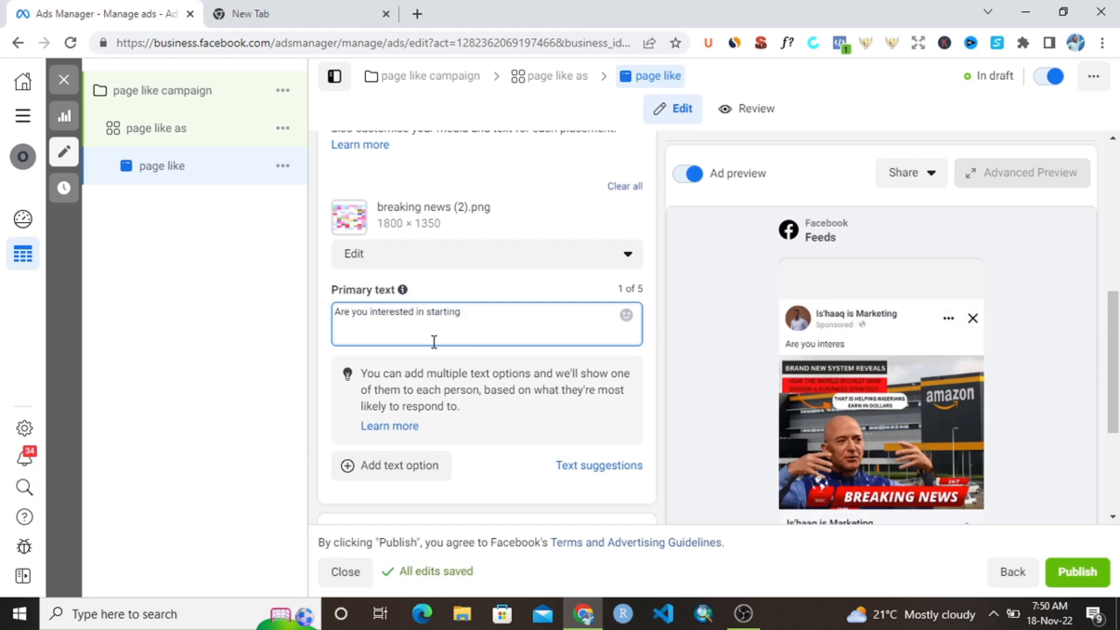
text(an ama)
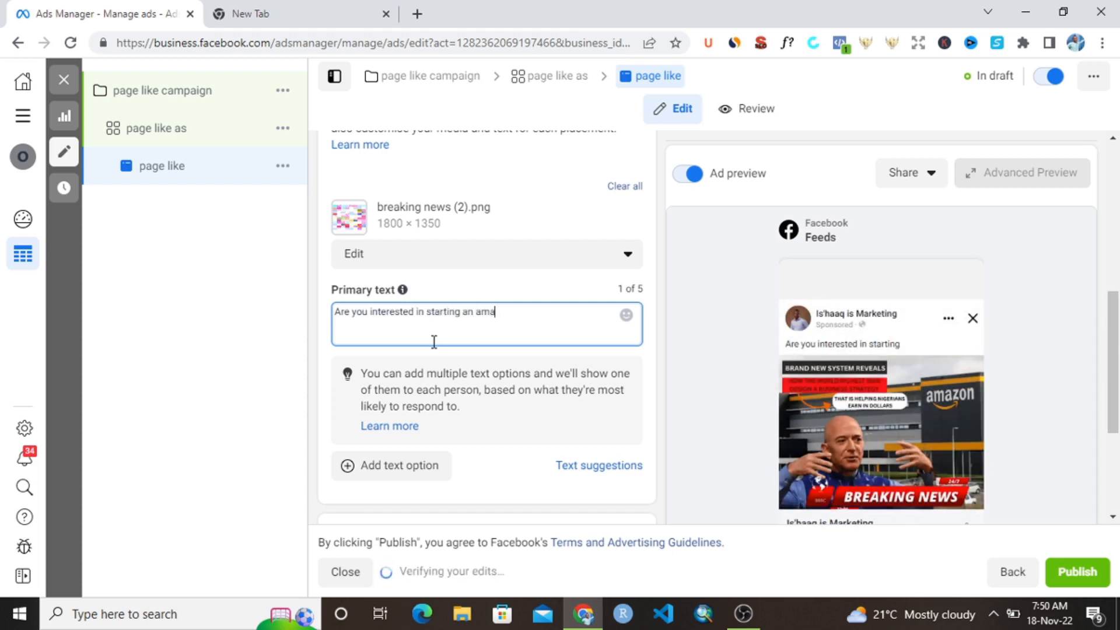
text(zon )
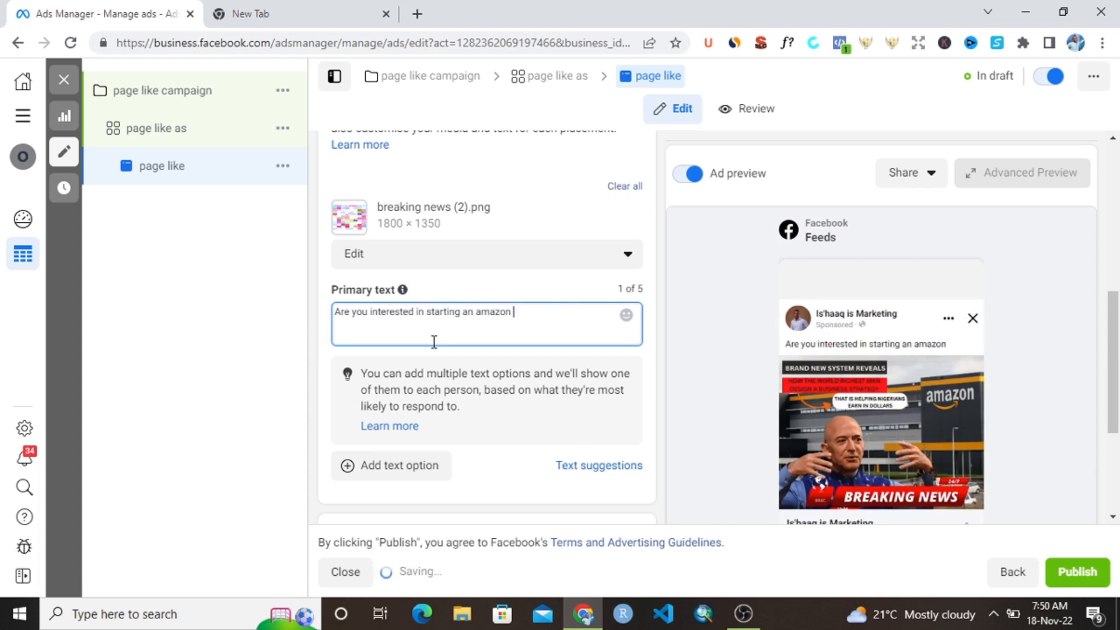
text(kindle)
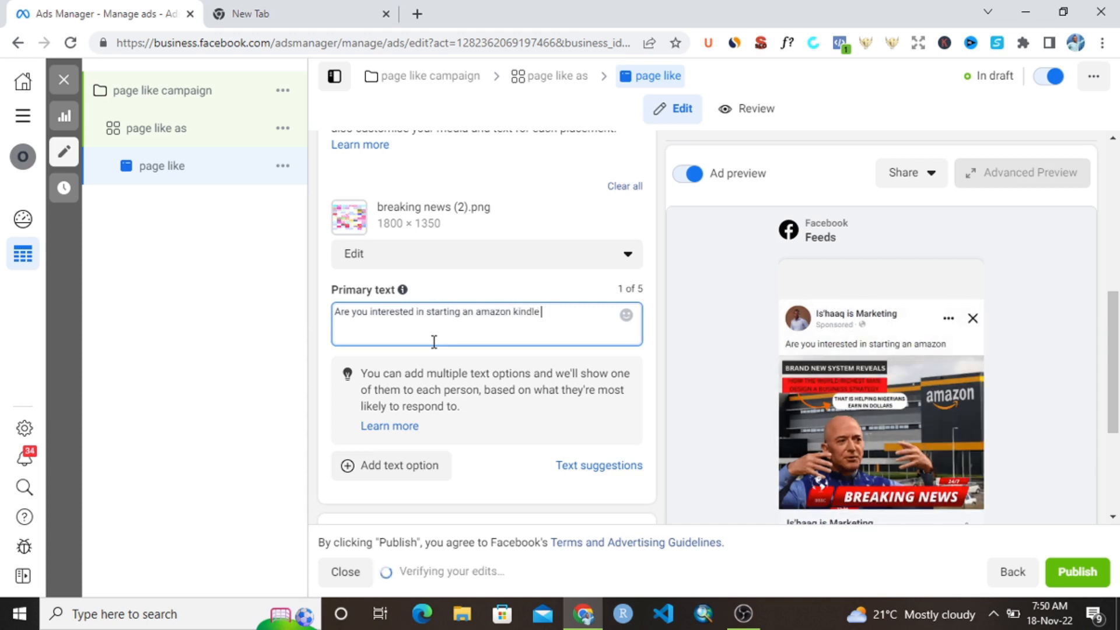
text( dire)
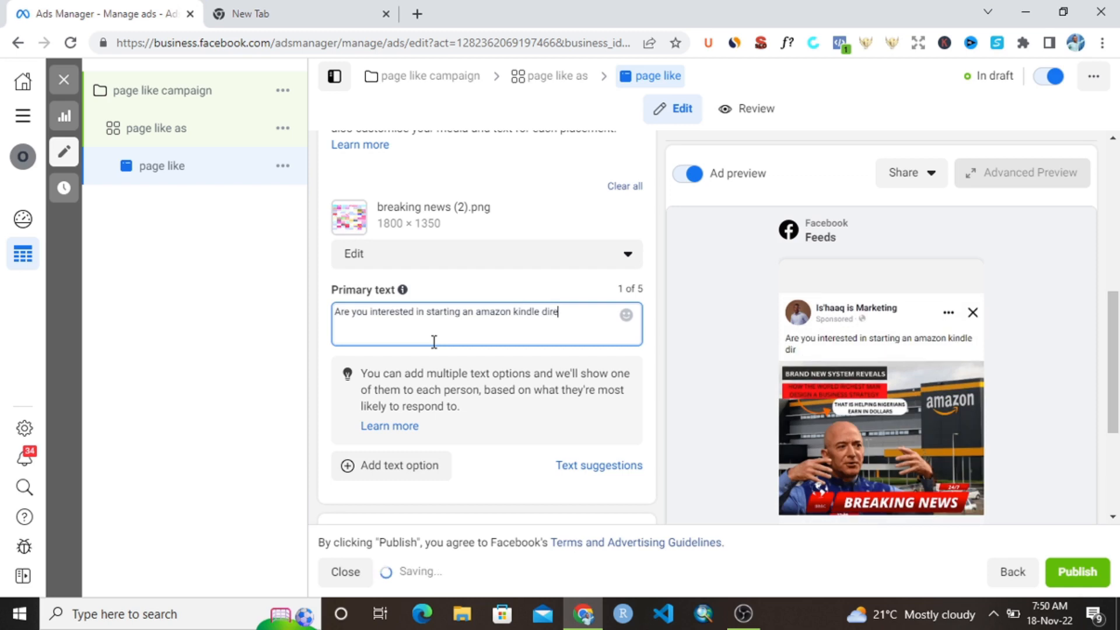
text(ct publ)
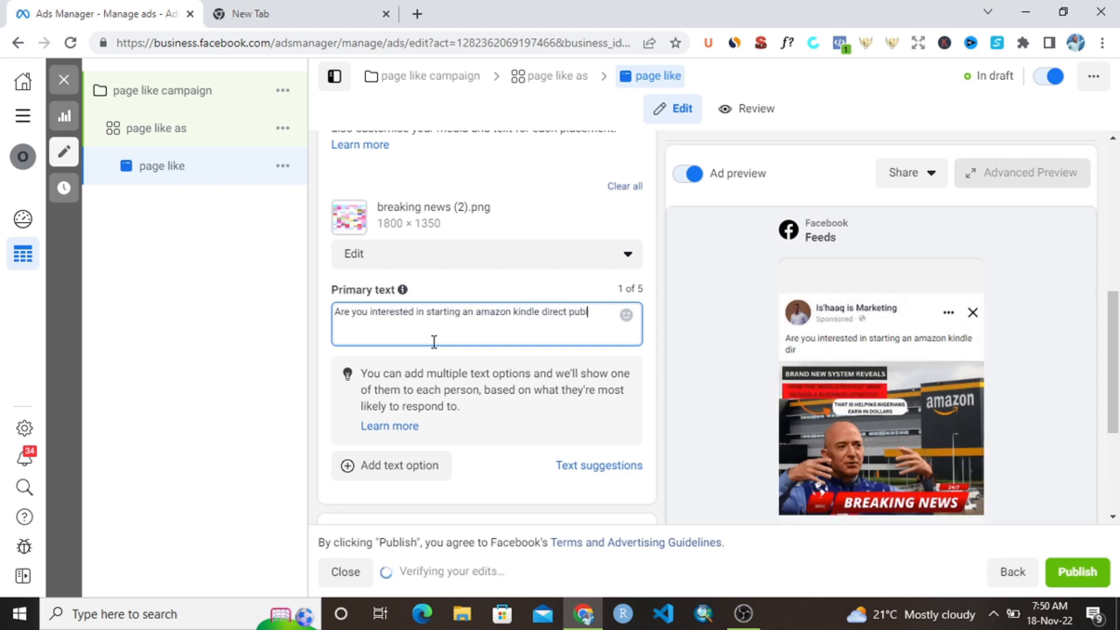
text(ishing?)
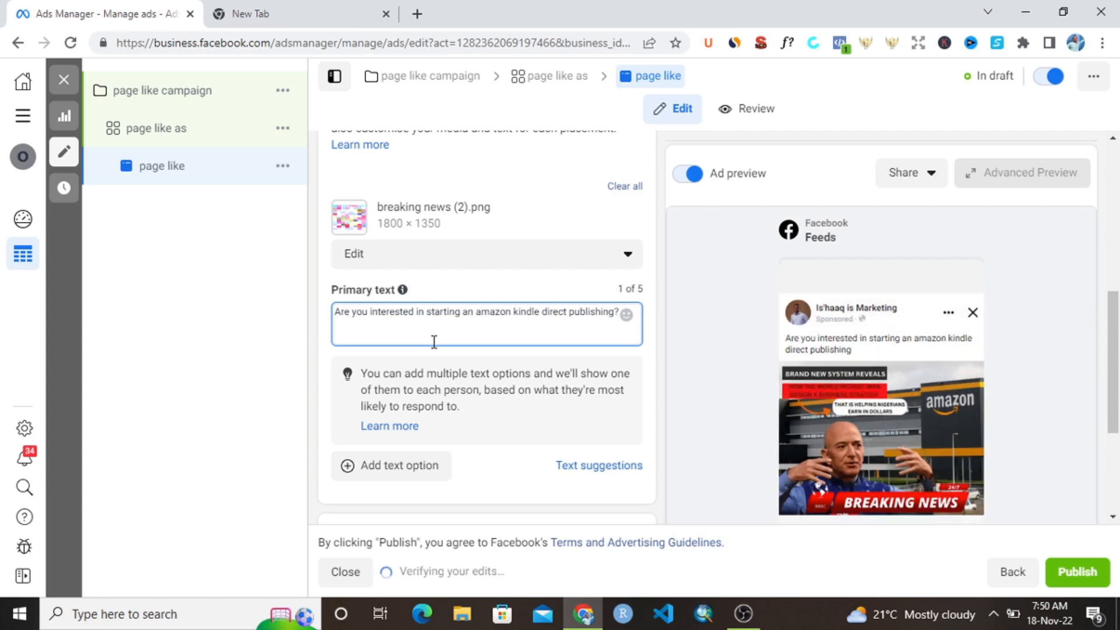
- Add a second paragraph to the primary text: "Like this page and follow me for more awesome content"
key(Return)
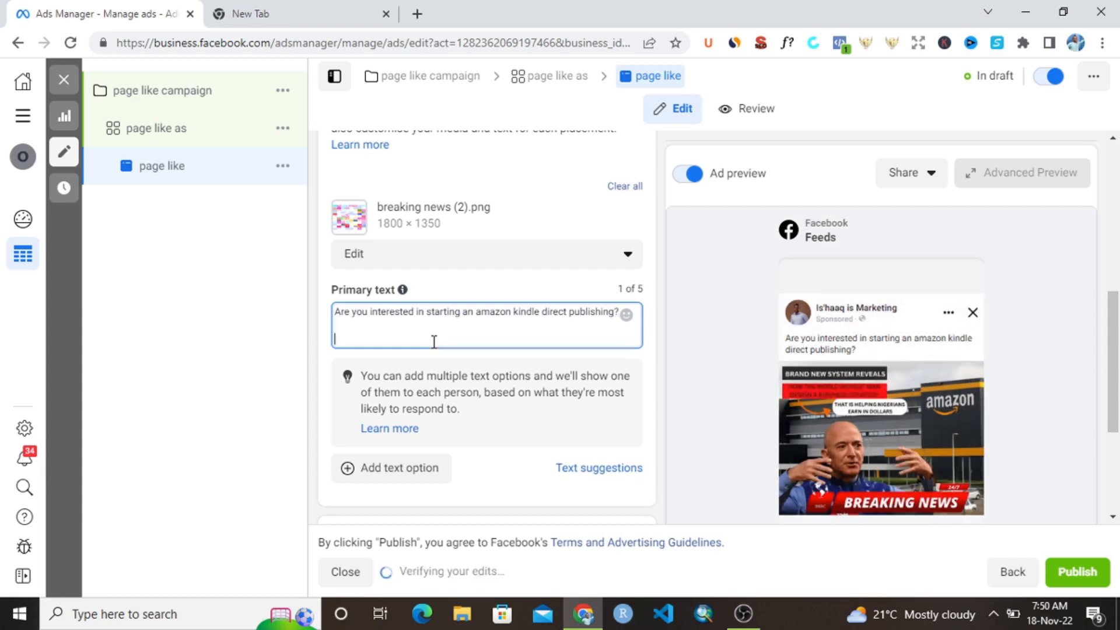
text(Follo)
key(BackSpace)
key(BackSpace)
key(BackSpace)
key(BackSpace)
key(BackSpace)
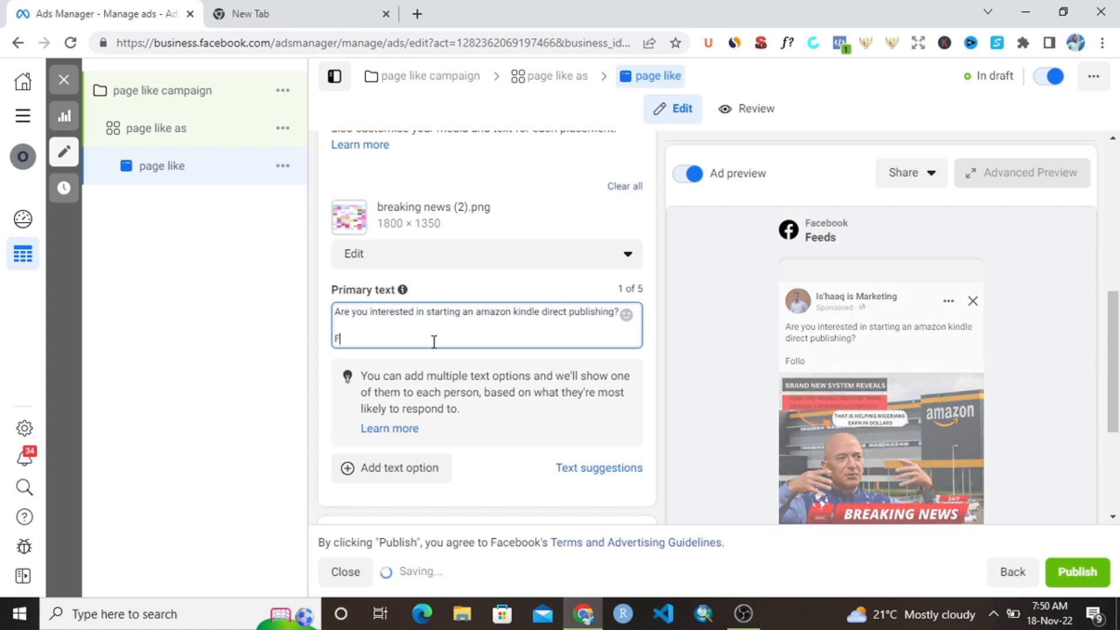
text(Like )
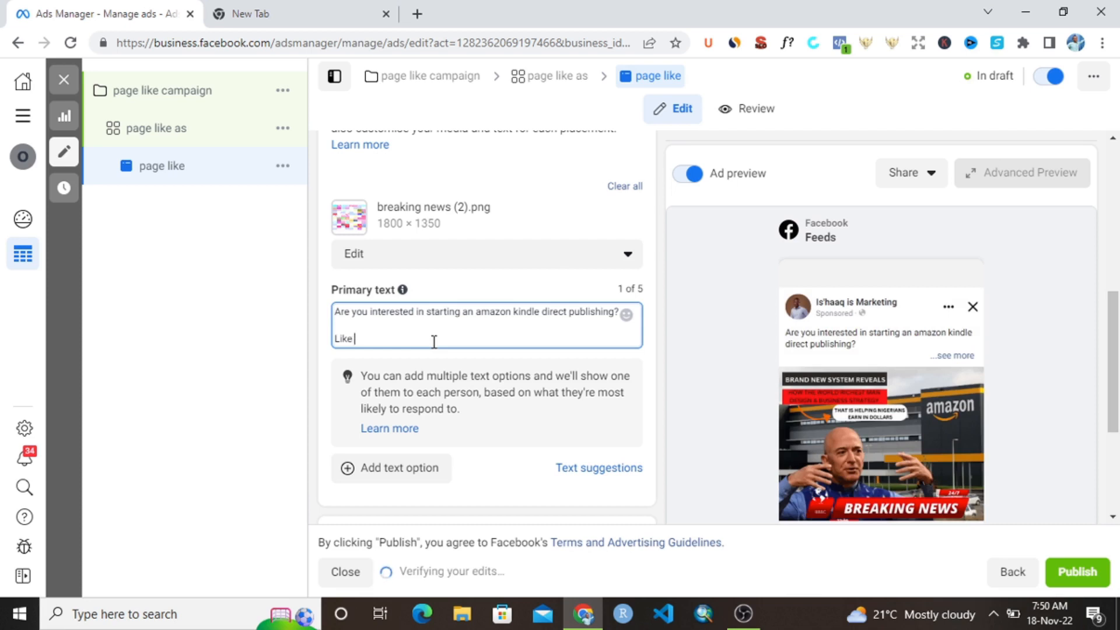
text(this pa)
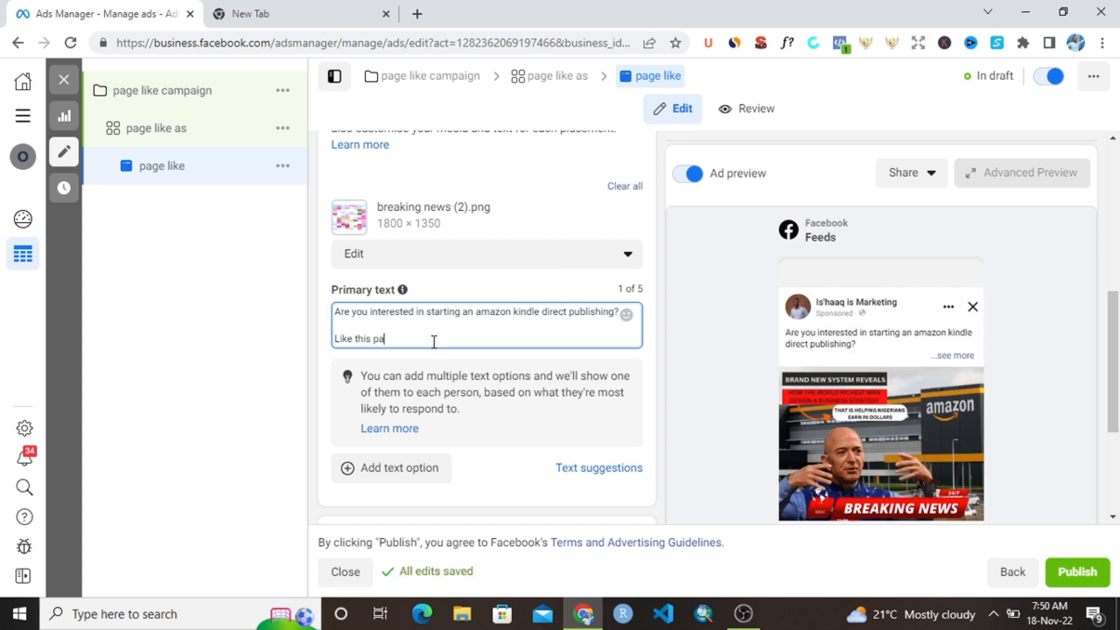
text(ge and follow me for more )
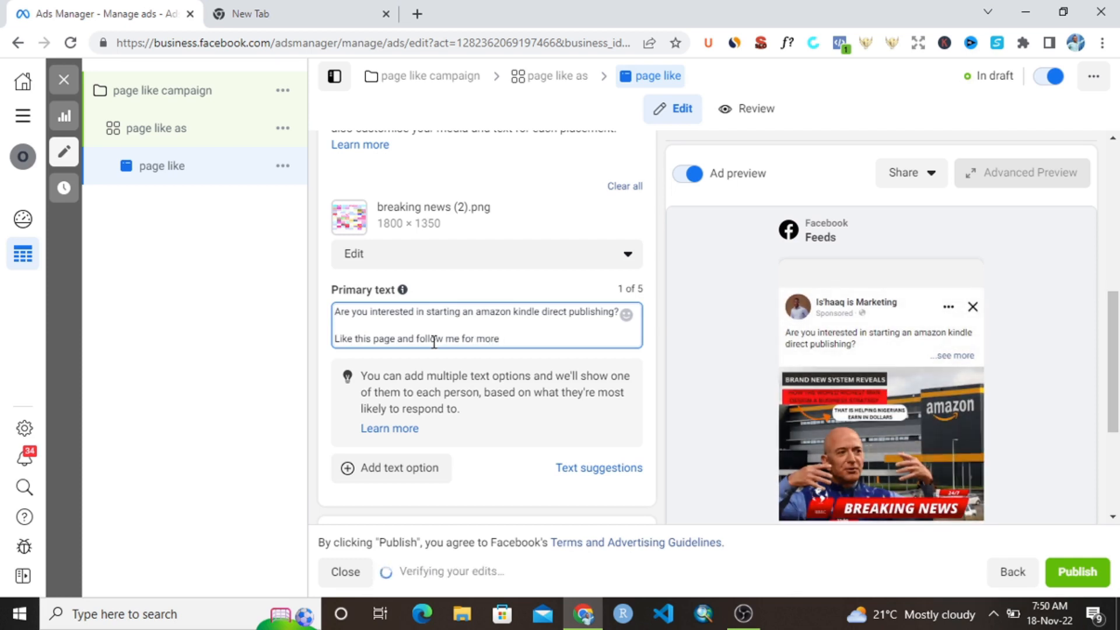
text(awesome content)
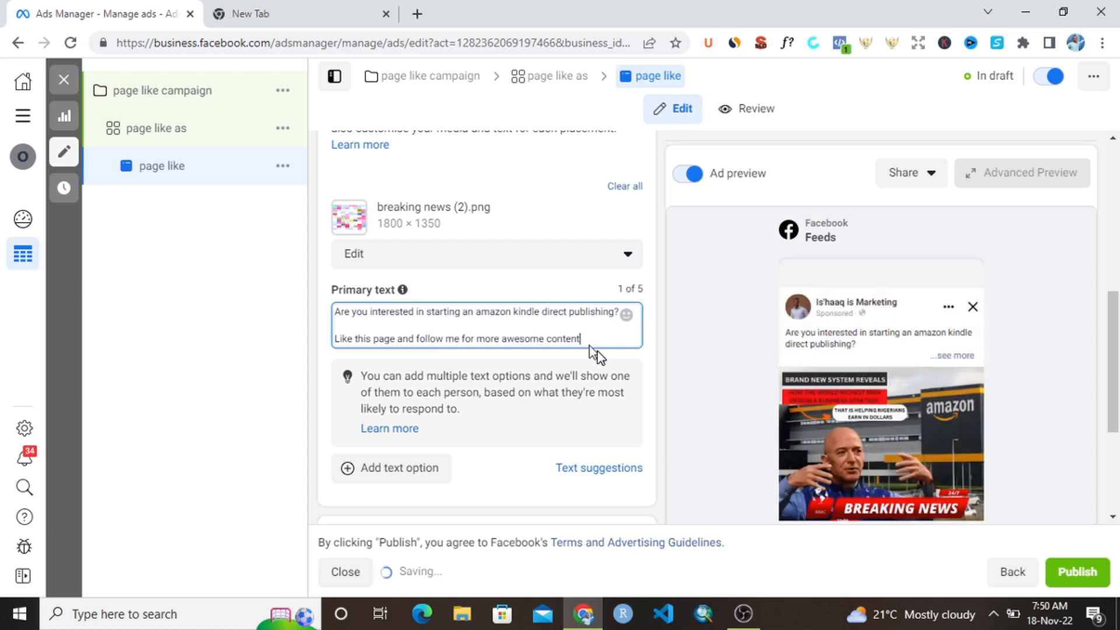
- Append the recently used money-mouth emoji to the end of the ad's primary text
click(627, 316)
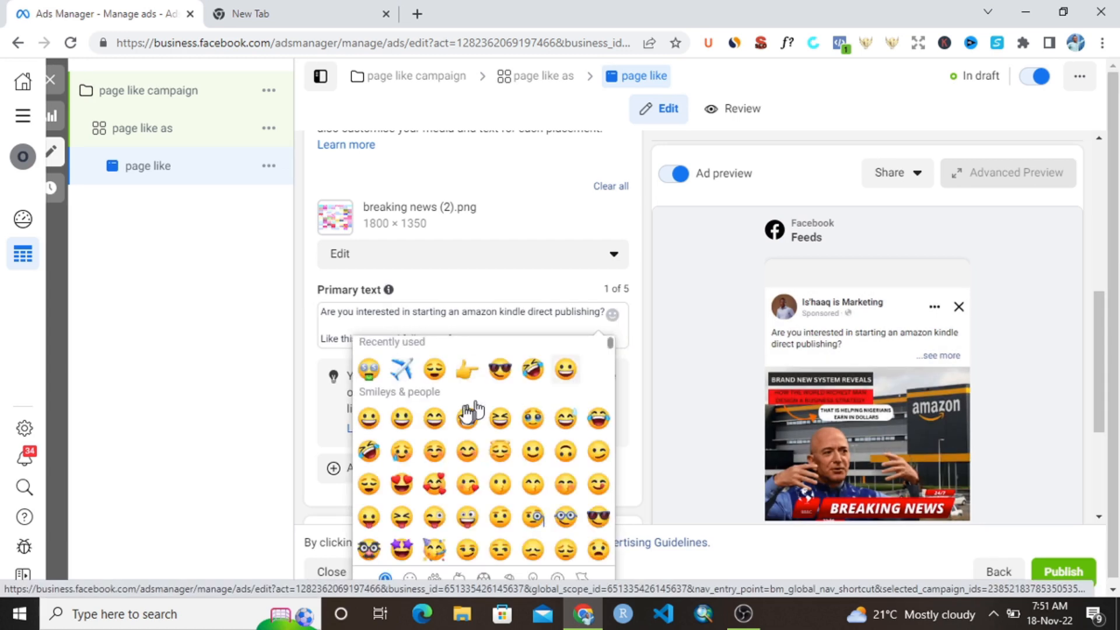
click(369, 369)
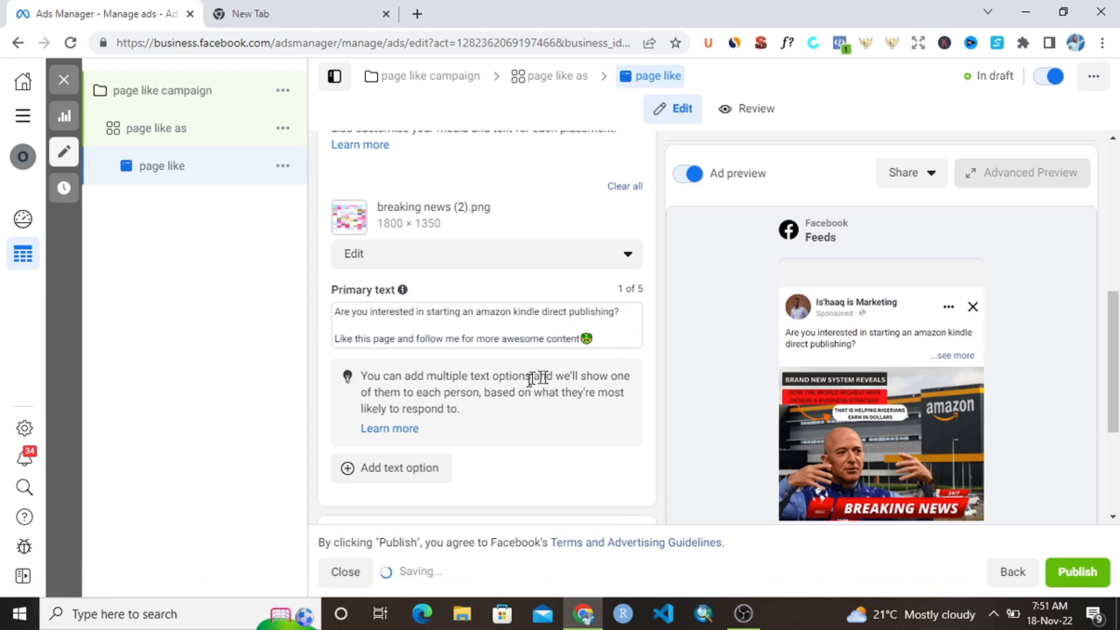
scroll(496, 408, down, 4)
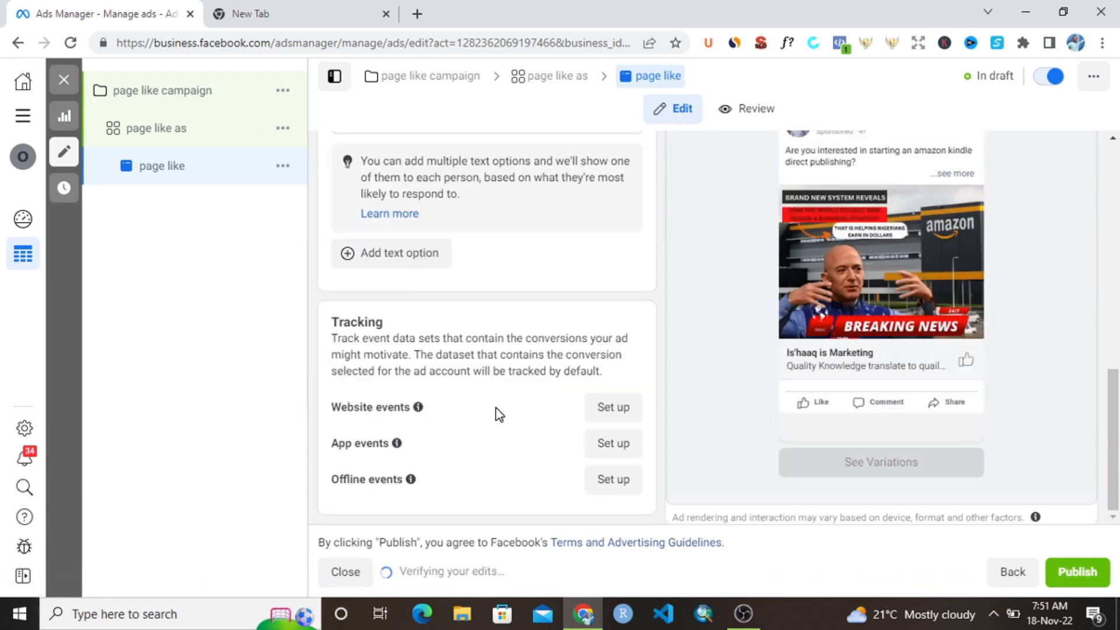
- Publish the page like campaign together with its ad set and ad, and dismiss the publishing notification
scroll(483, 321, up, 3)
scroll(483, 321, up, 5)
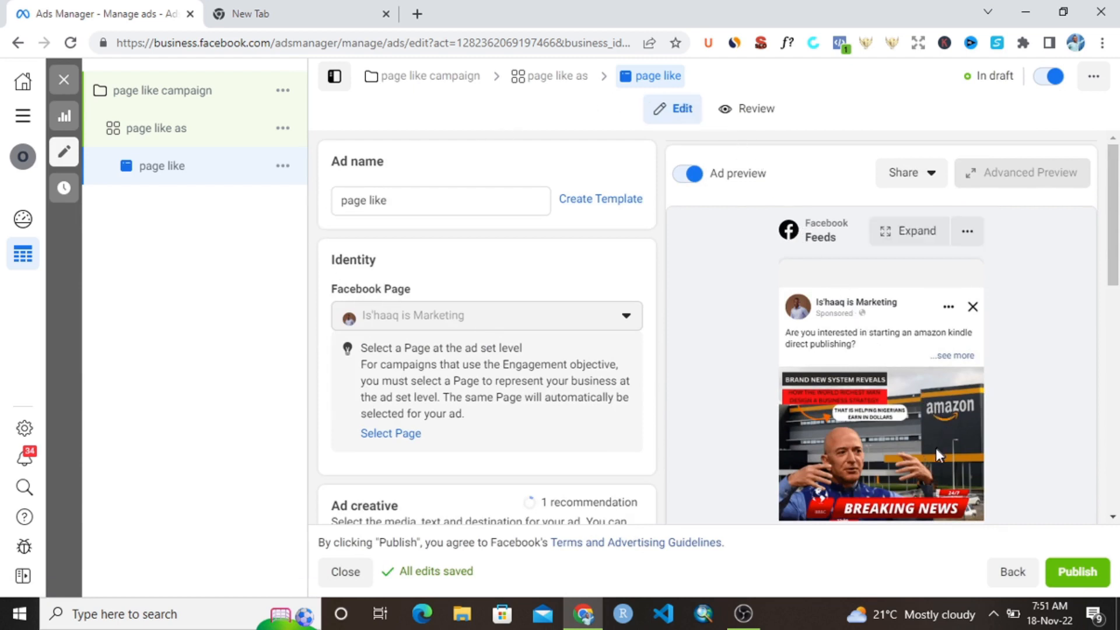
click(1076, 575)
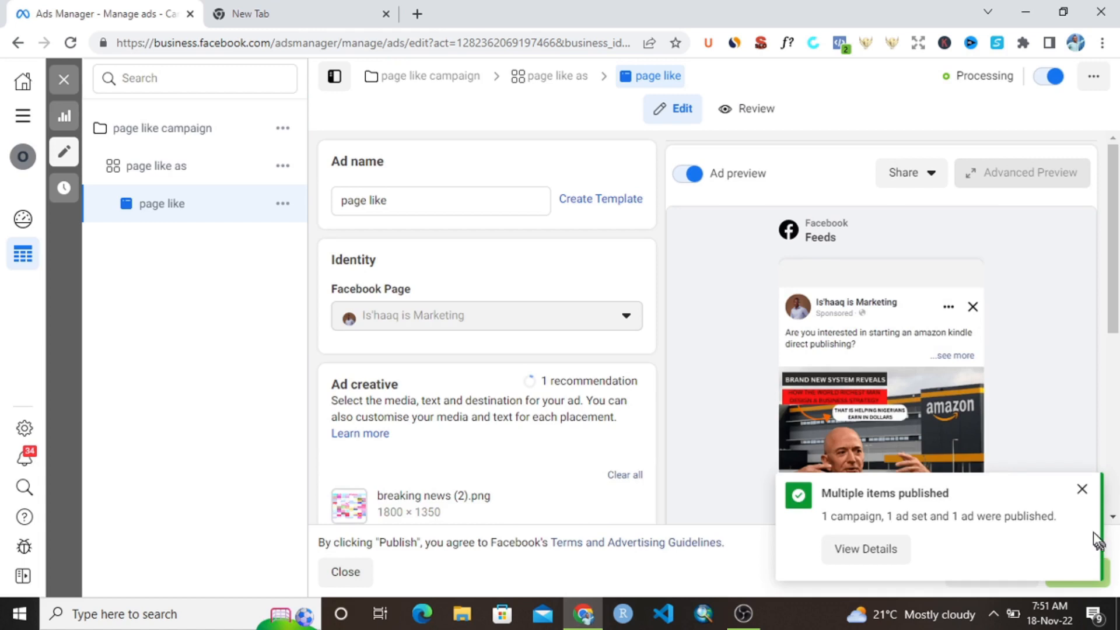
click(1082, 490)
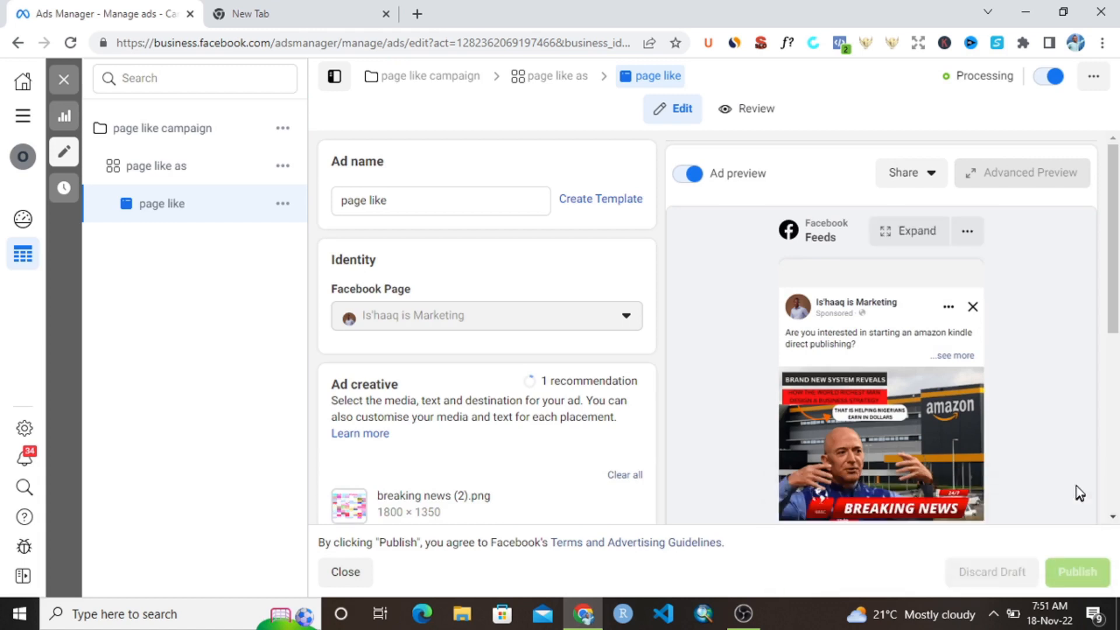
- Close the ad editor, return to the campaigns list and deselect the page like campaign
click(62, 80)
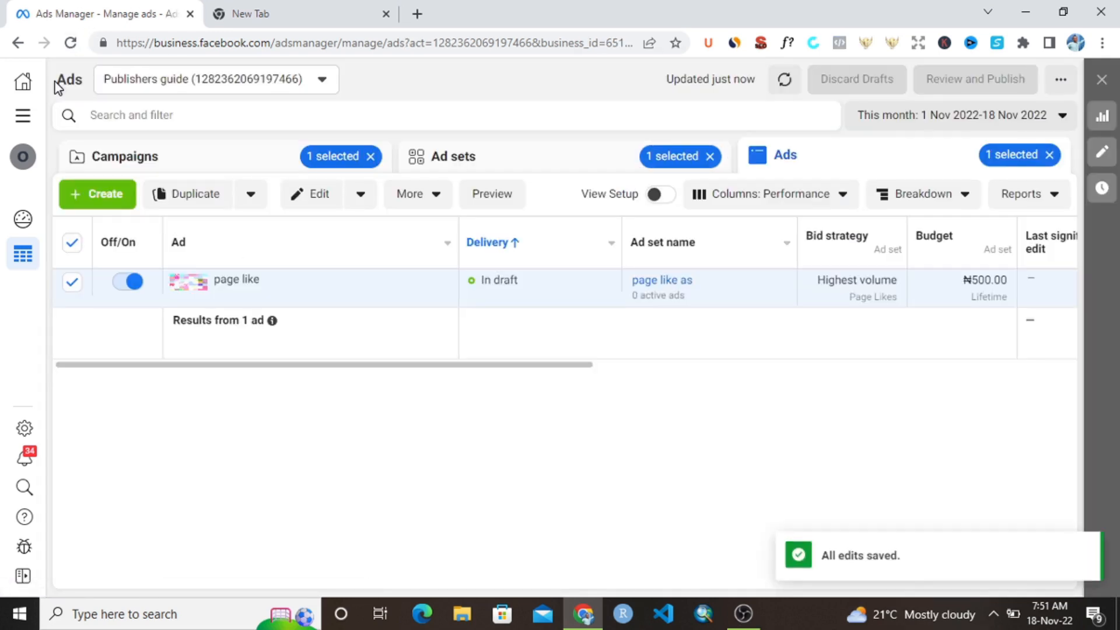
click(103, 165)
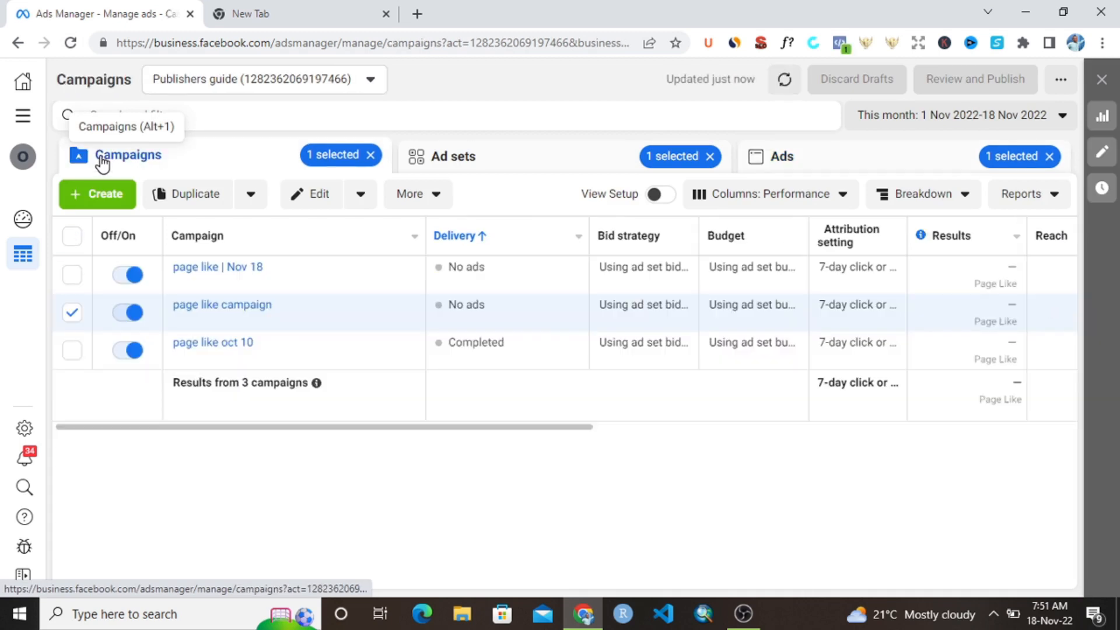
click(72, 314)
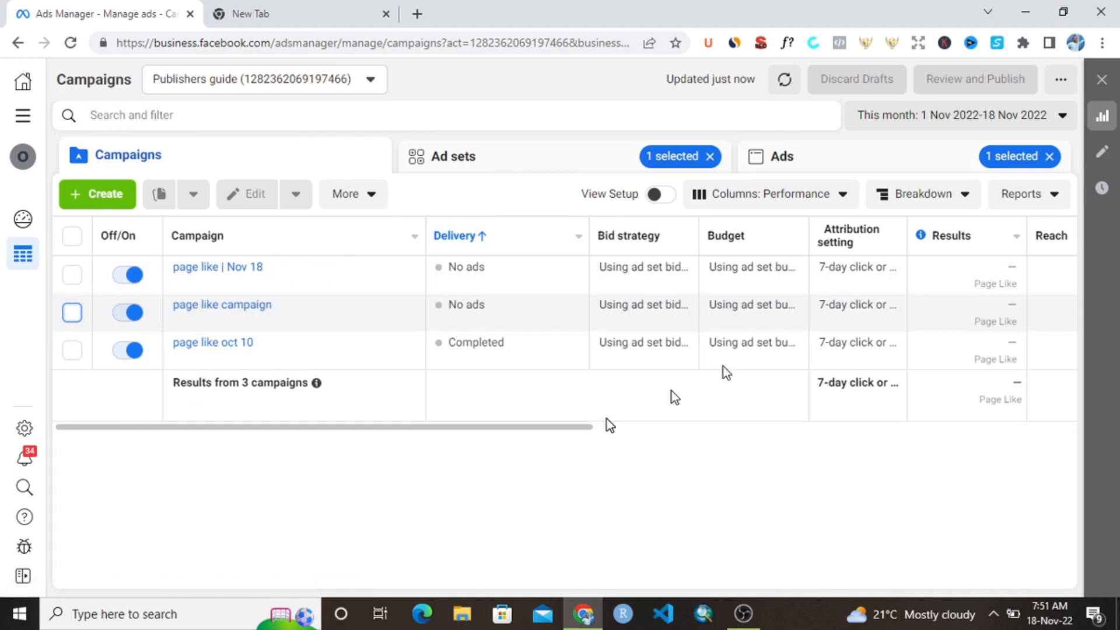
drag(474, 426, 428, 433)
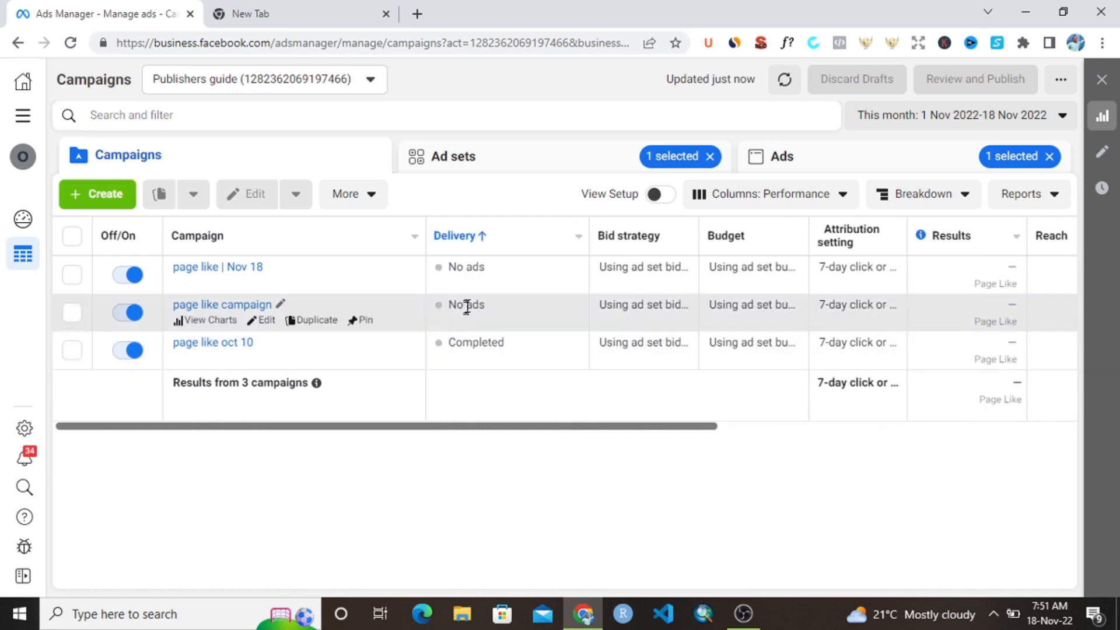
click(579, 237)
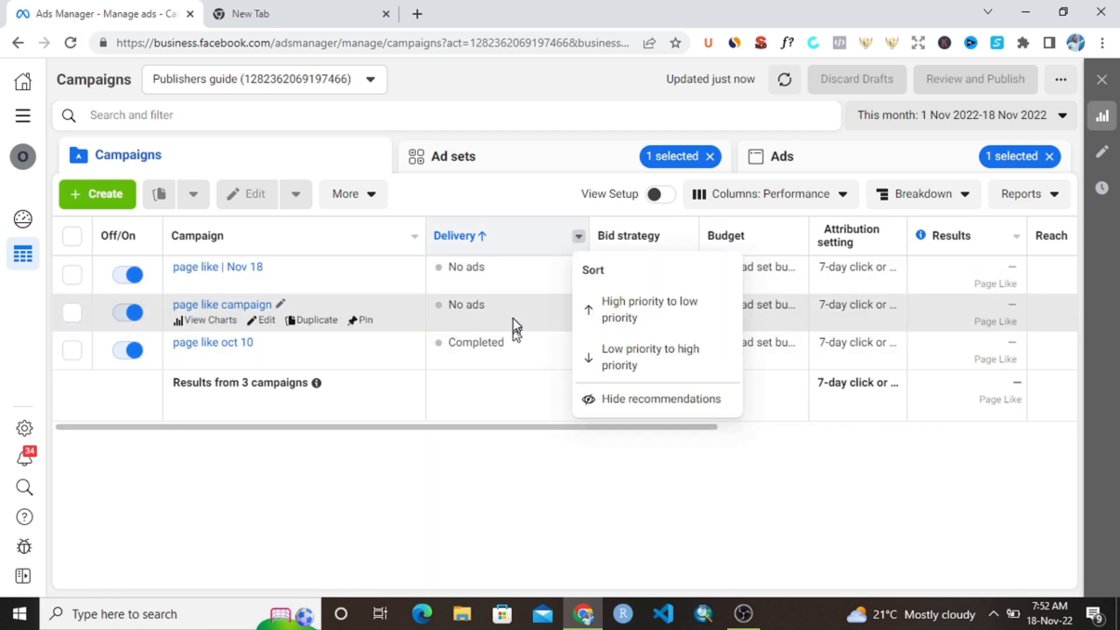
click(484, 517)
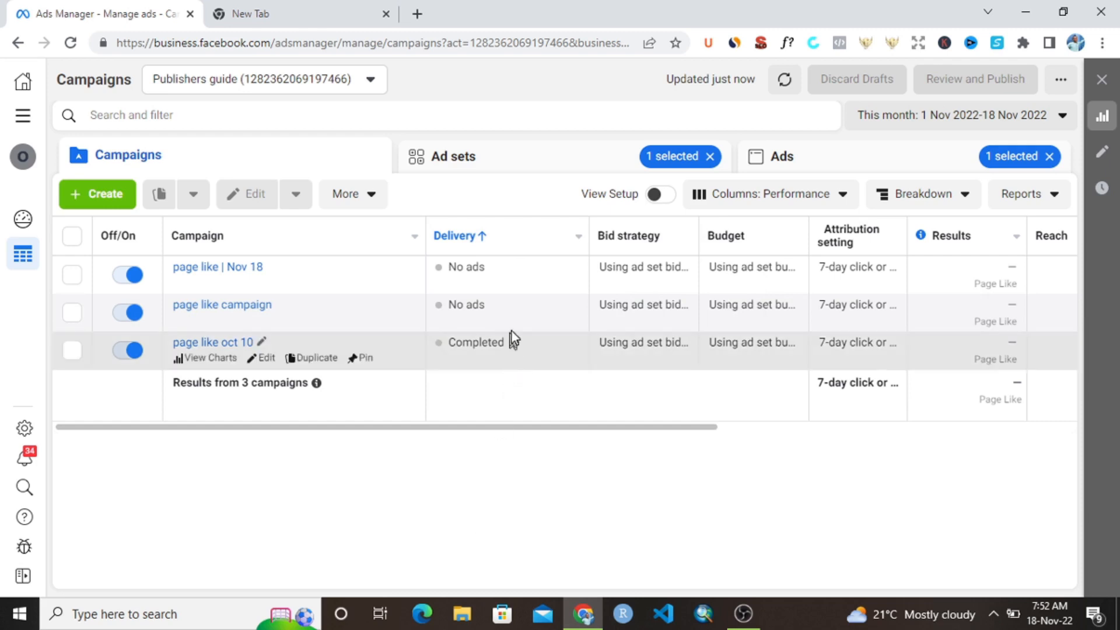